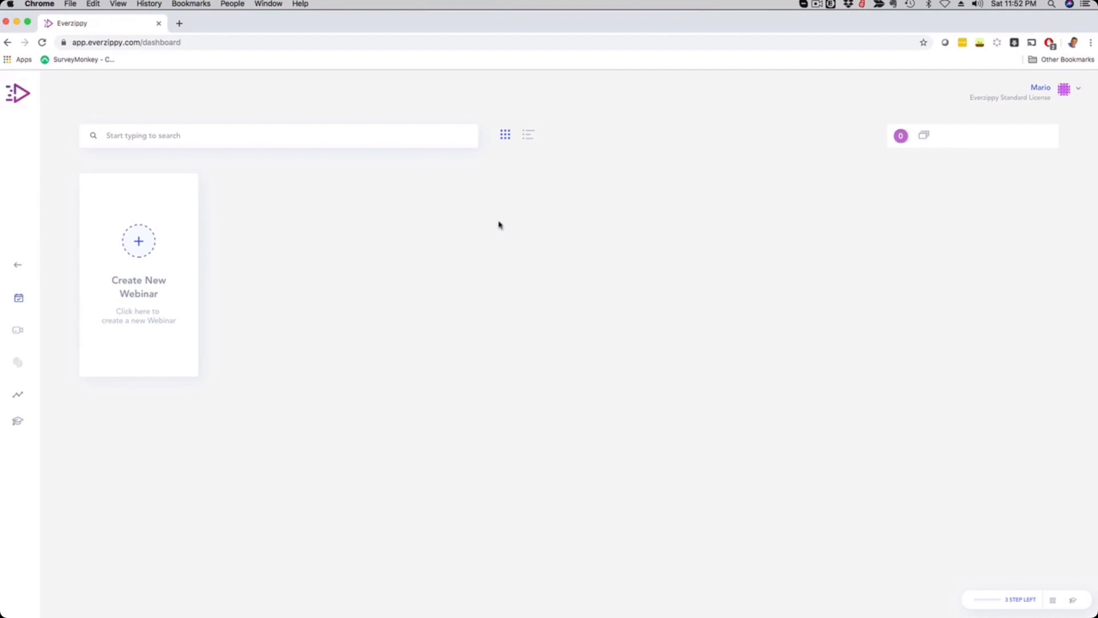
Start a new evergreen webinar and title it Quick Demo.
left_click(1072, 91)
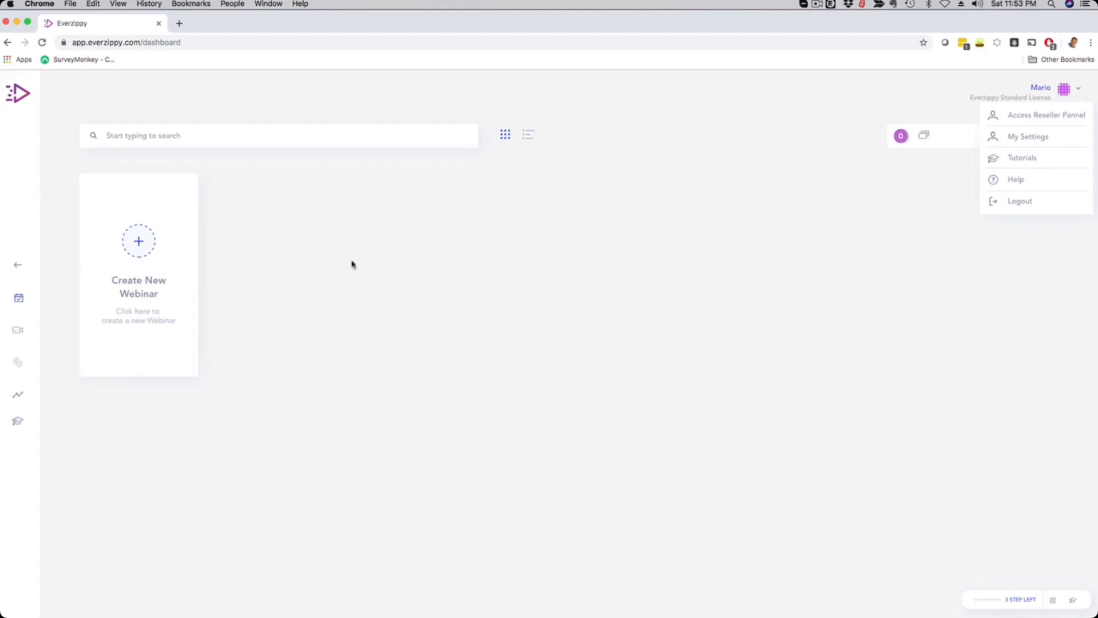
left_click(139, 242)
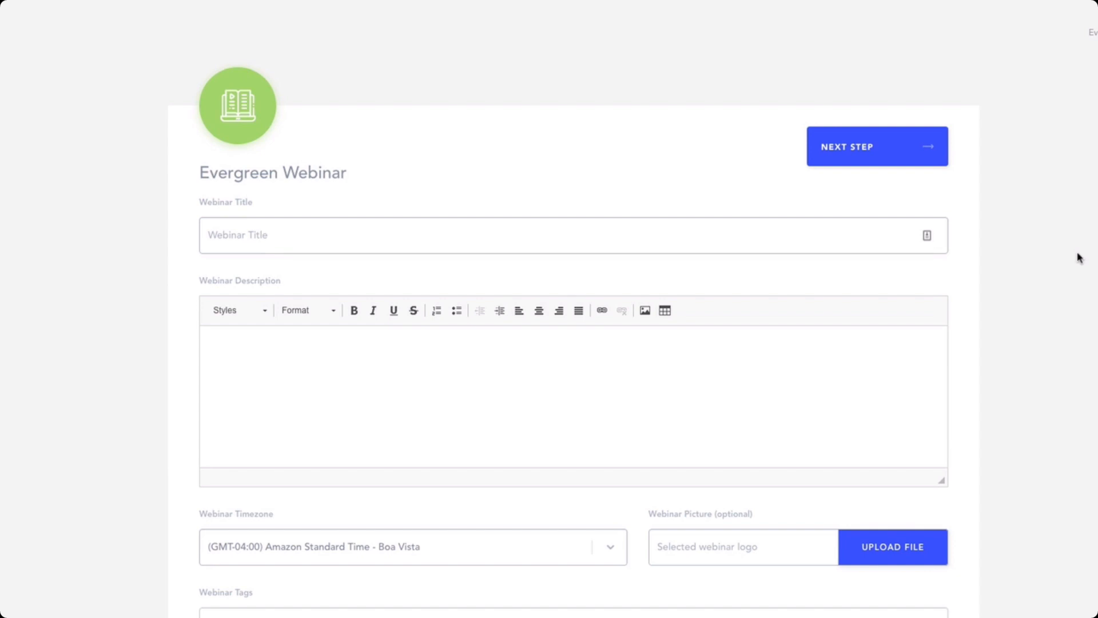
left_click(370, 235)
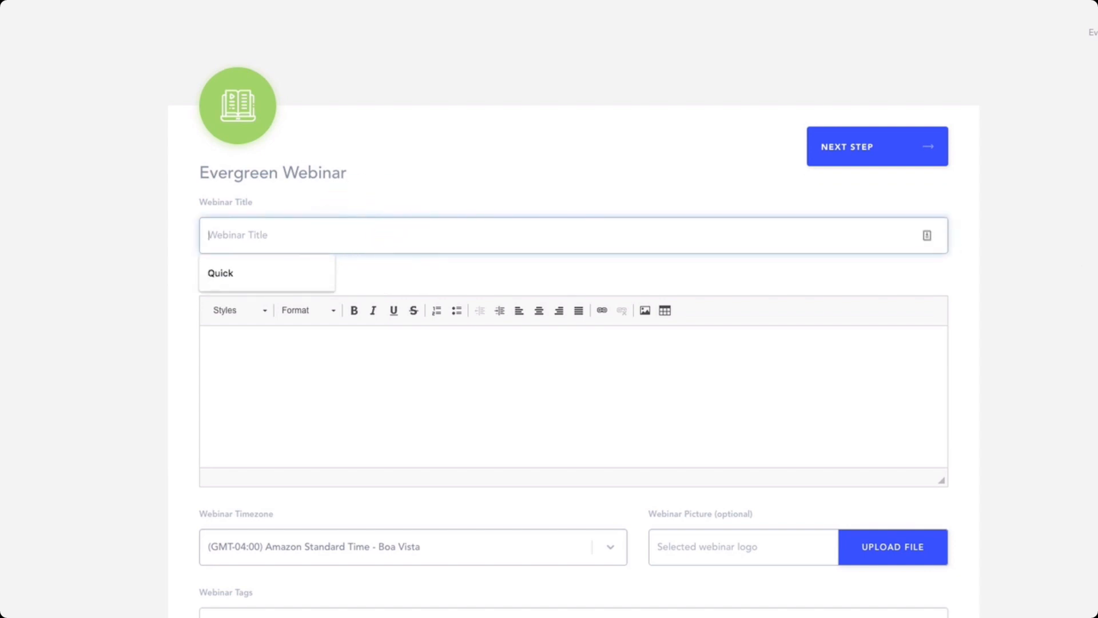
type("Quick Demo")
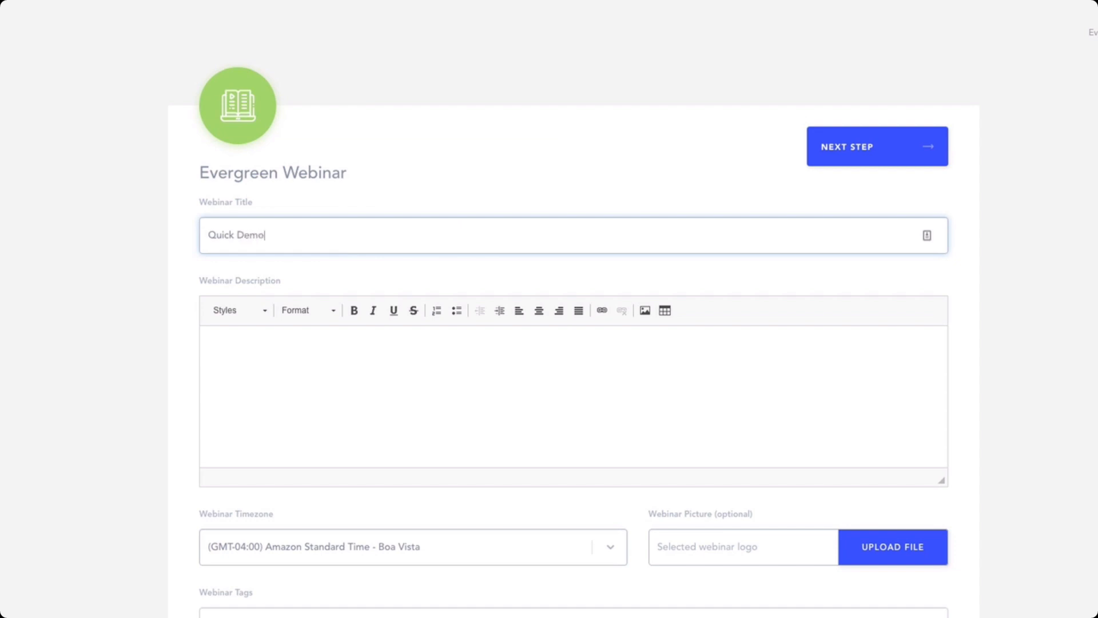
Enter Demo as the webinar description.
left_click(287, 346)
type("D")
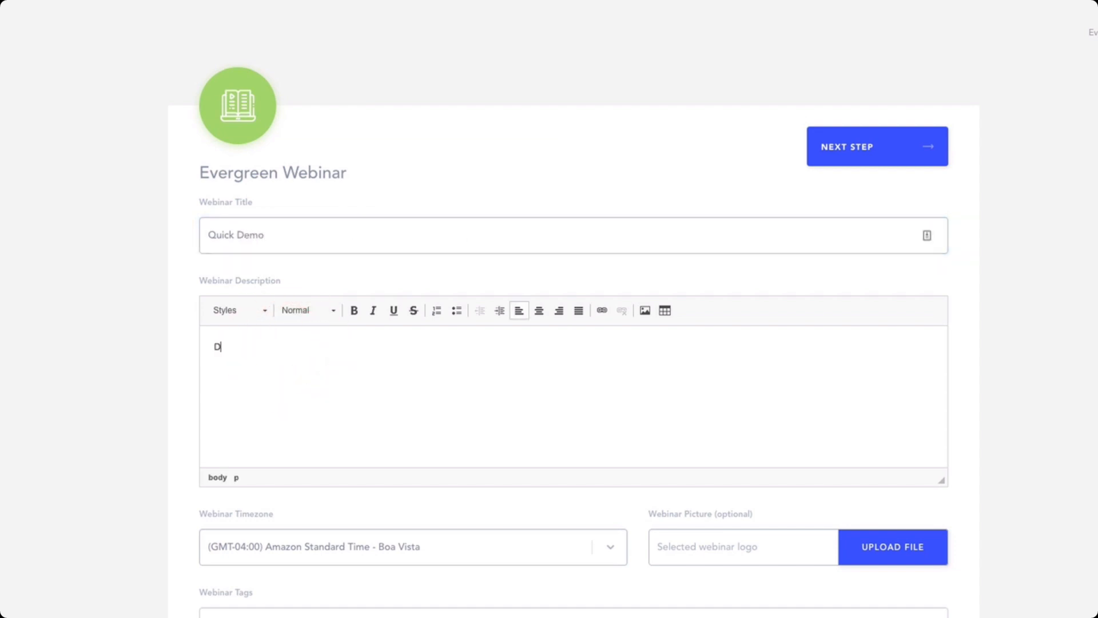
type("emo")
scroll(106, 262, "down", 3)
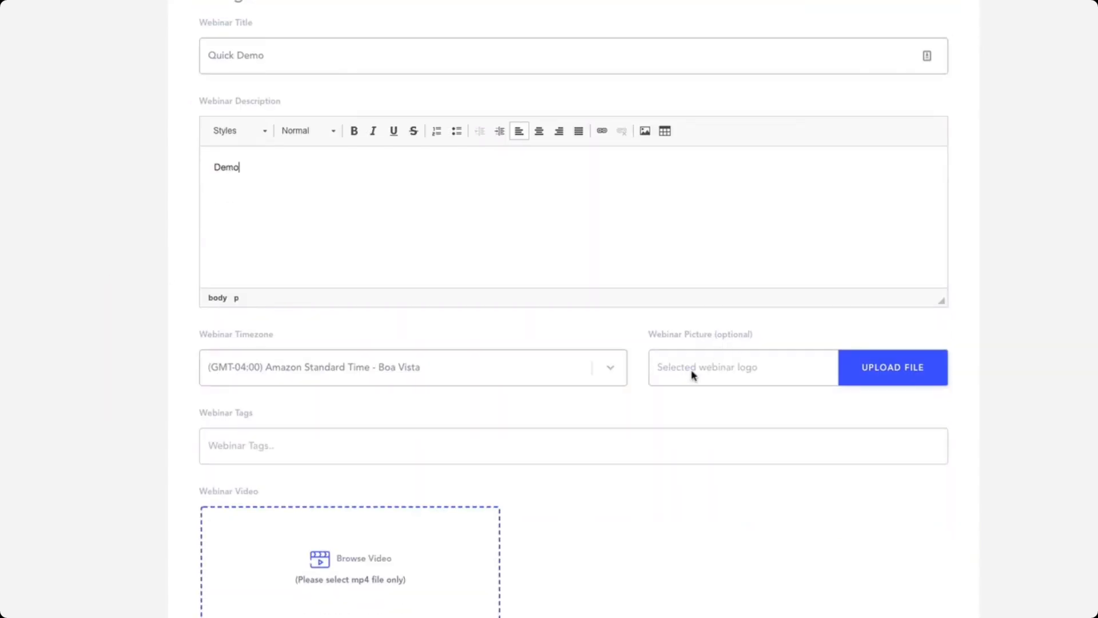
left_click(621, 369)
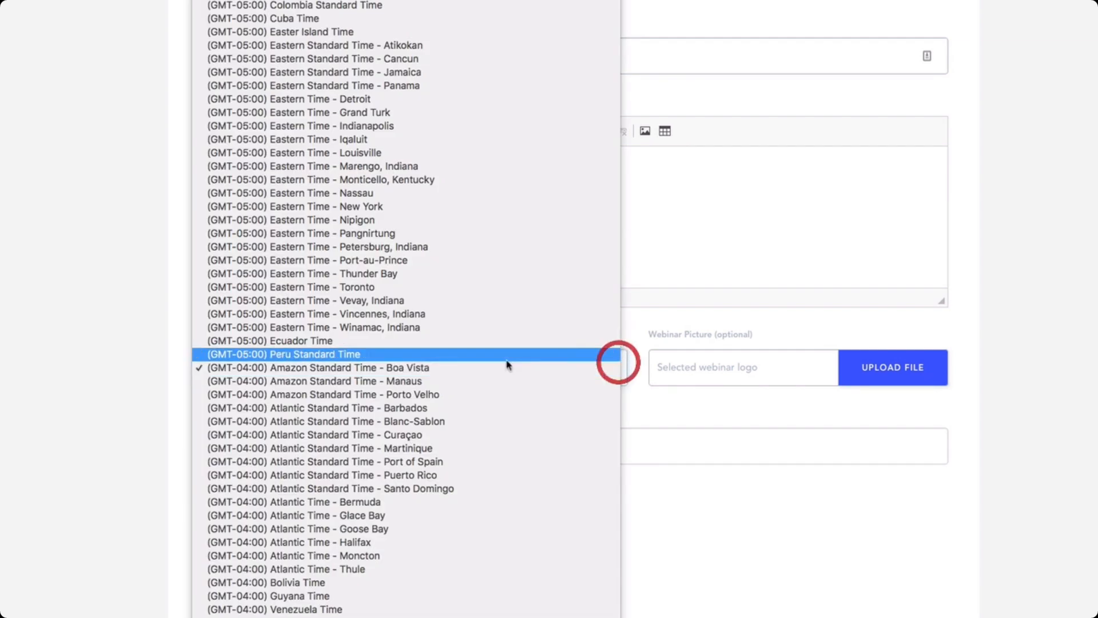
left_click(141, 361)
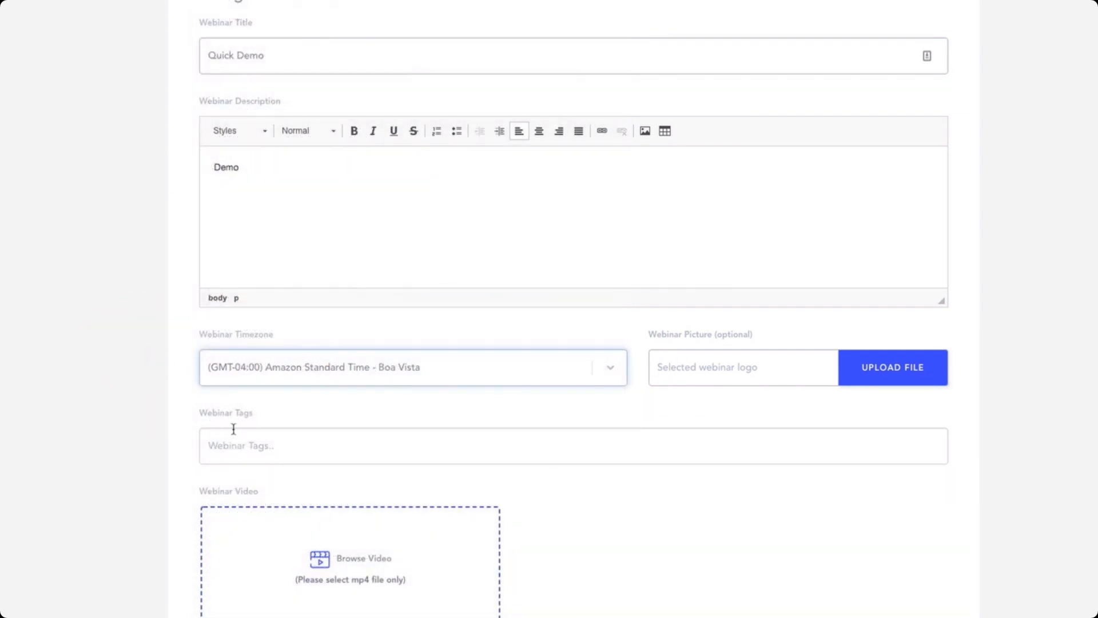
Upload the video everzippy final.mp4 from the Downloads folder as the webinar video.
left_click(319, 559)
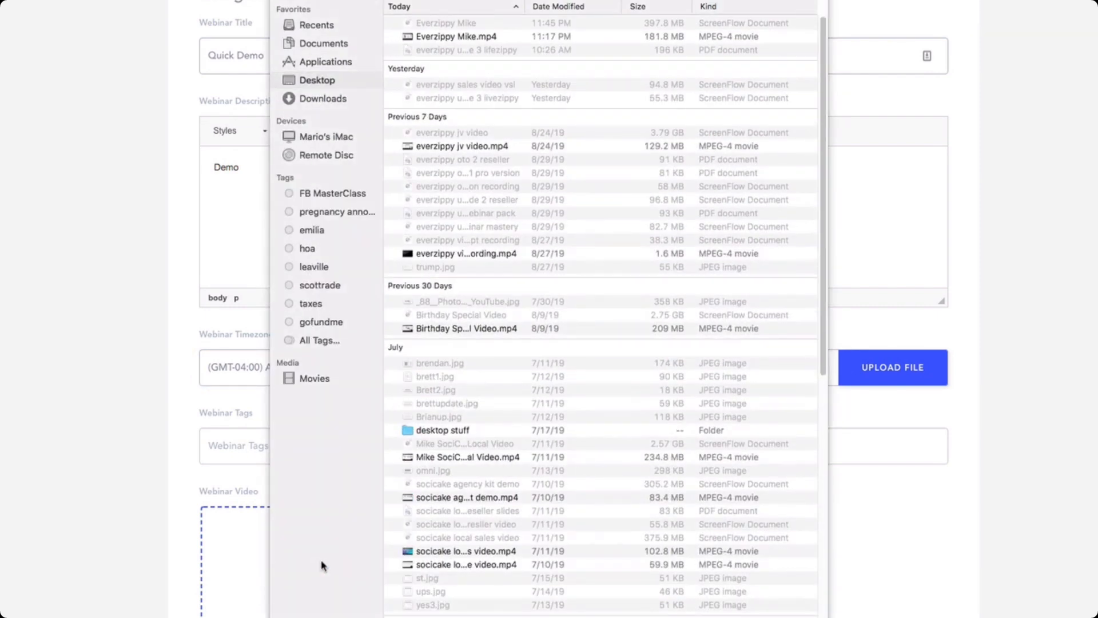
left_click(318, 99)
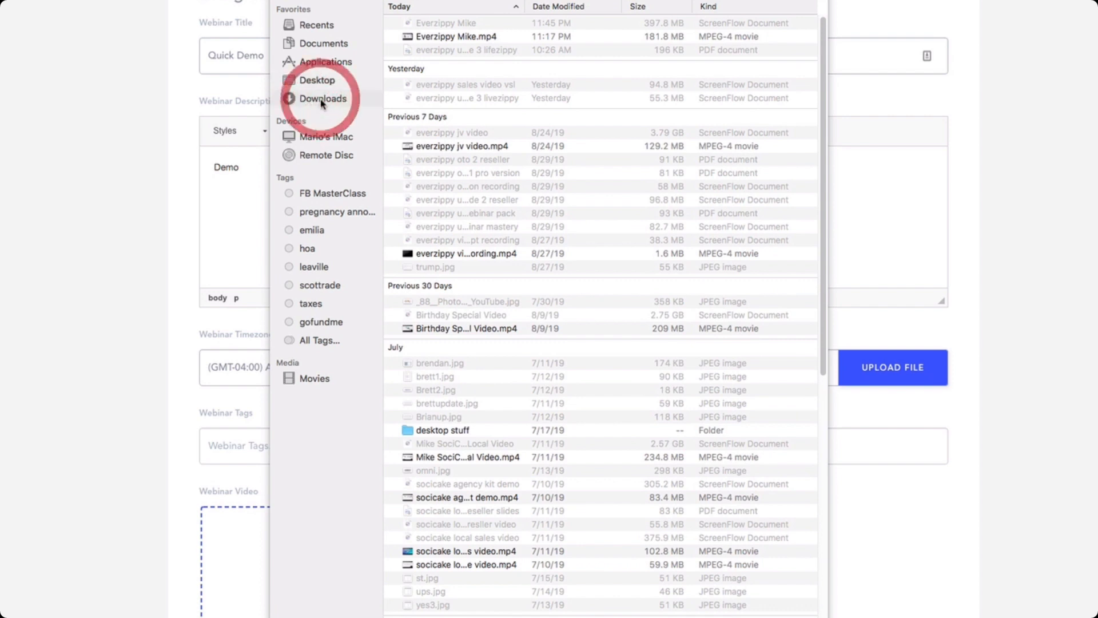
left_click(443, 90)
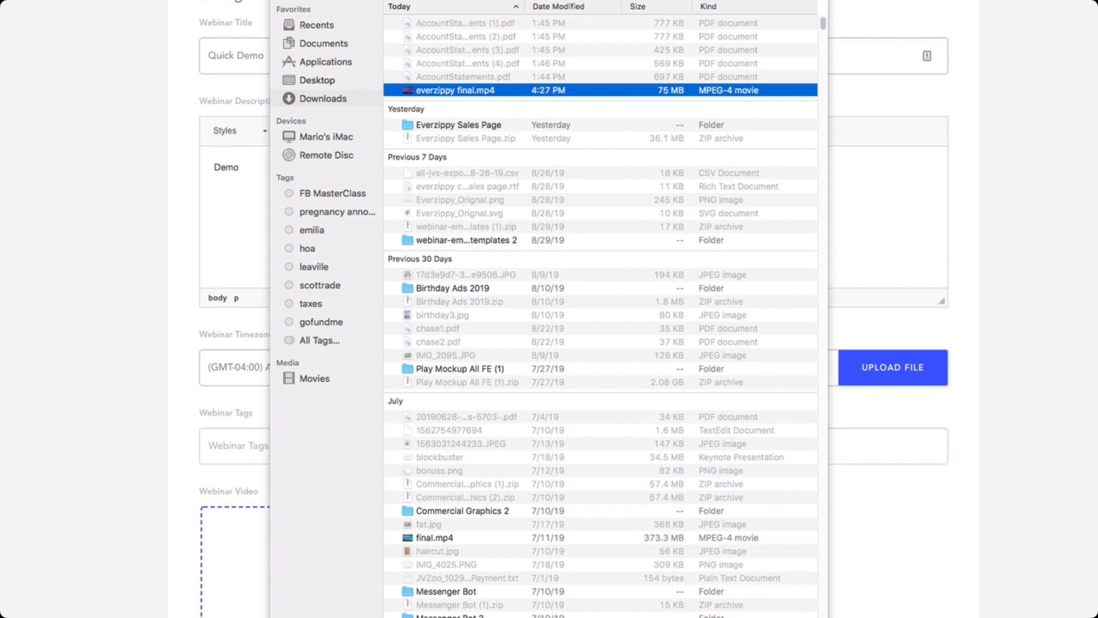
left_click(864, 582)
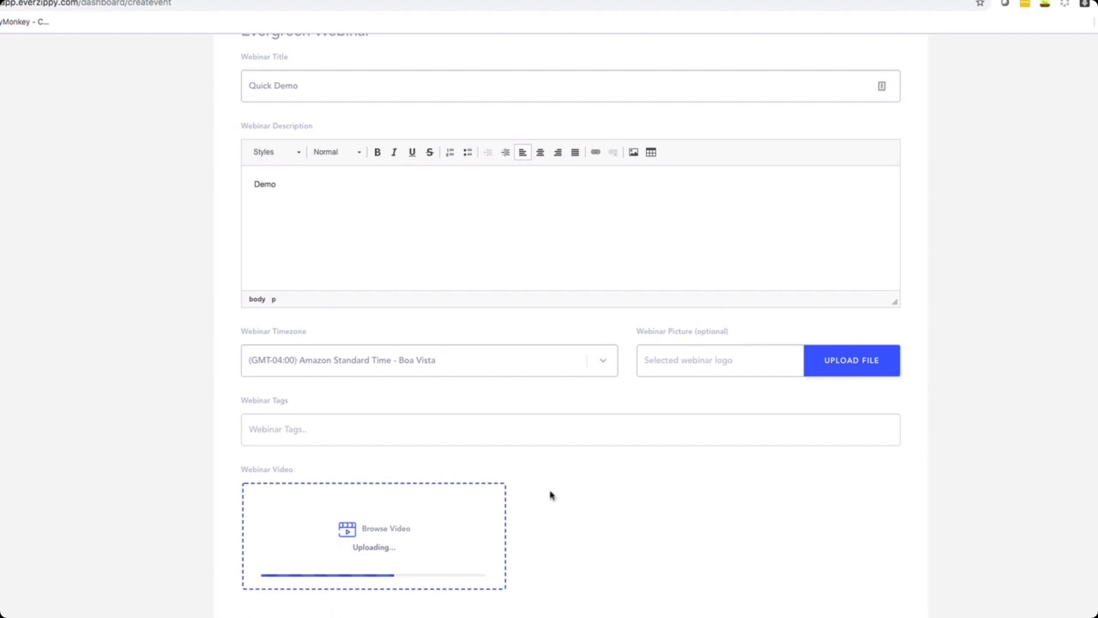
scroll(549, 493, "up", 3)
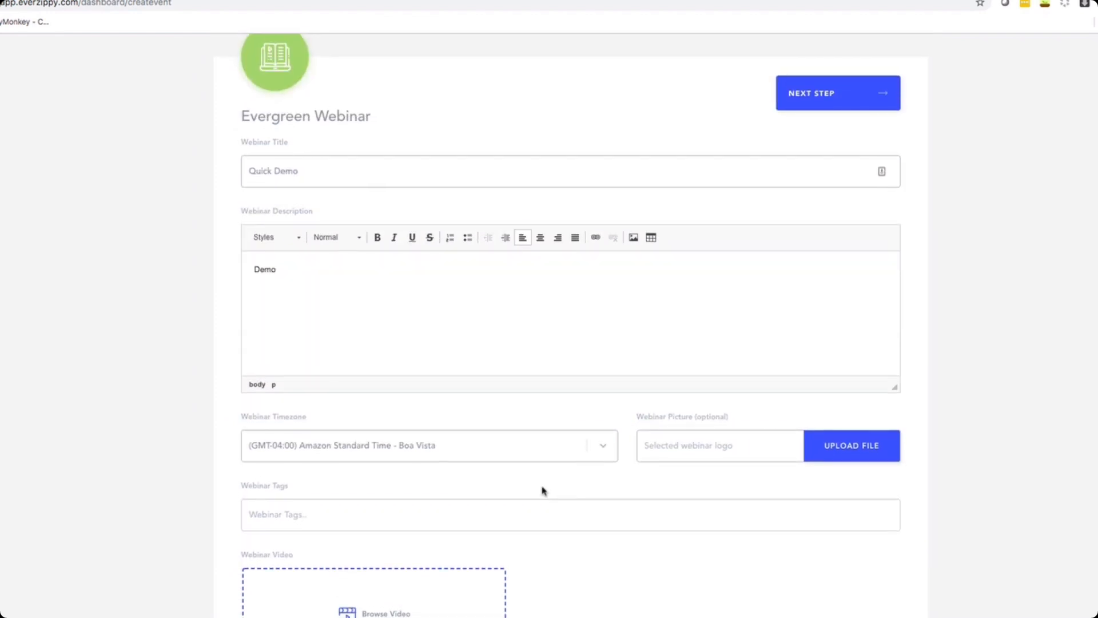
scroll(543, 490, "down", 2)
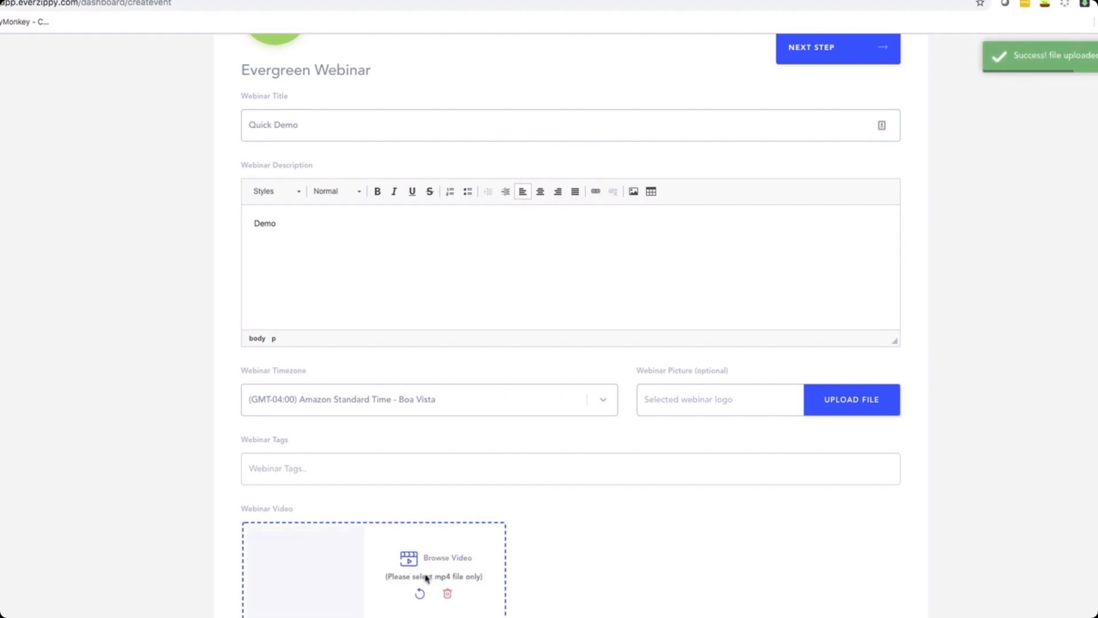
scroll(386, 569, "up", 2)
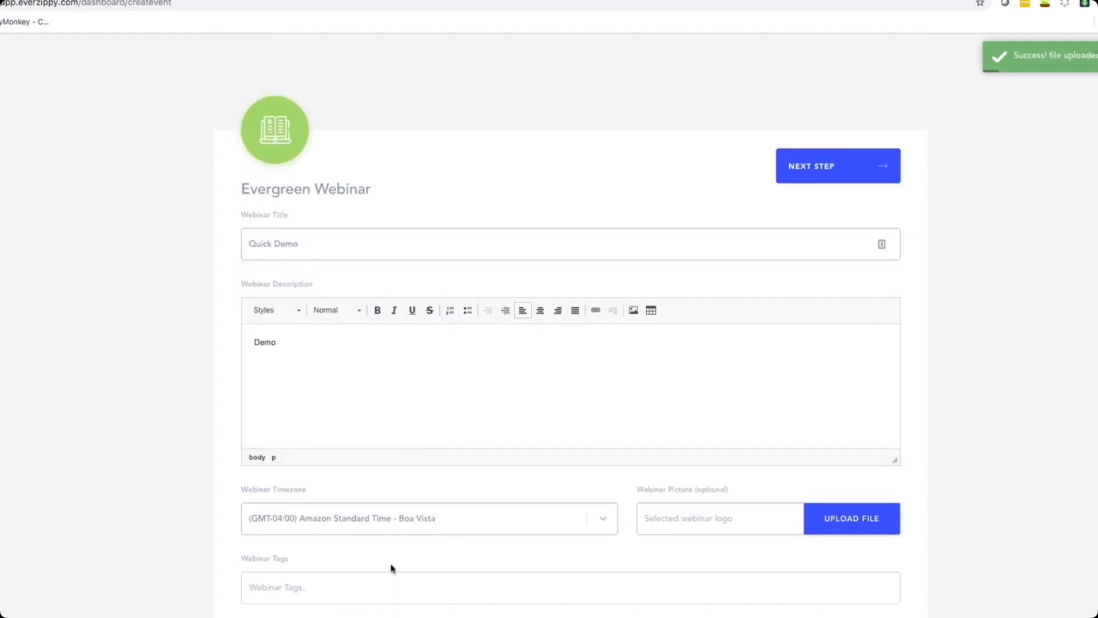
Continue to the schedule page and keep the recurring frequency at Every day.
left_click(816, 168)
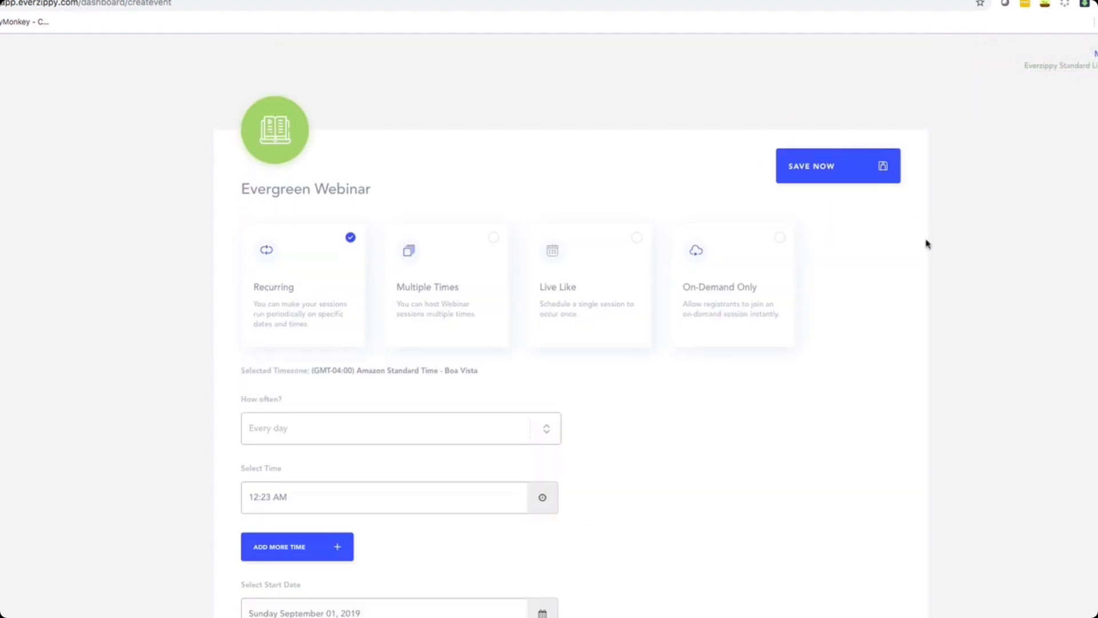
scroll(742, 370, "down", 1)
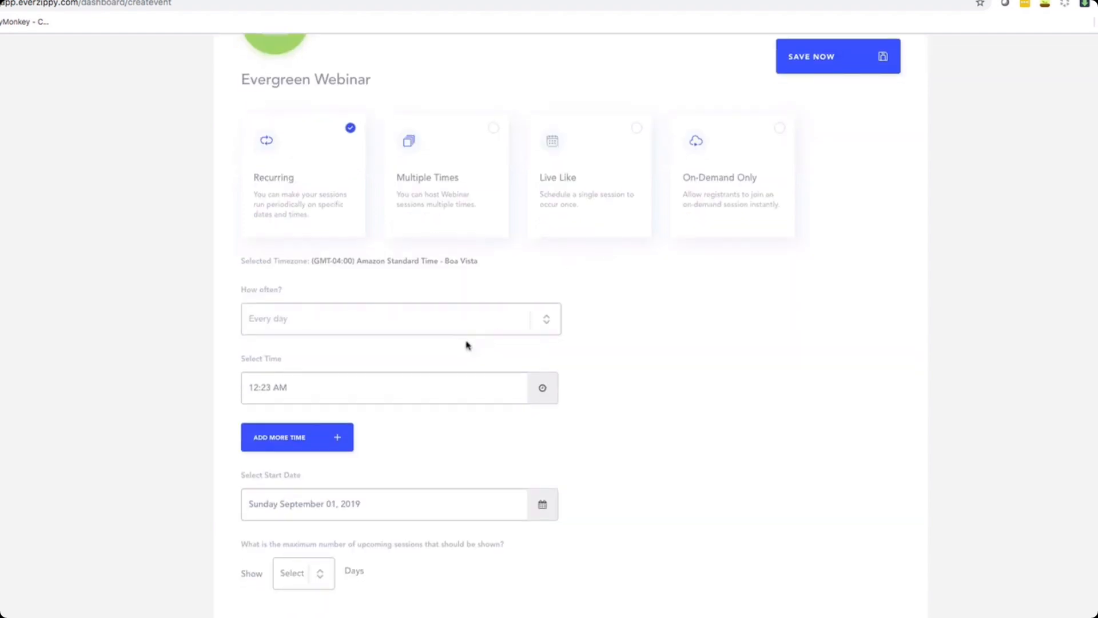
scroll(469, 346, "down", 2)
left_click(540, 318)
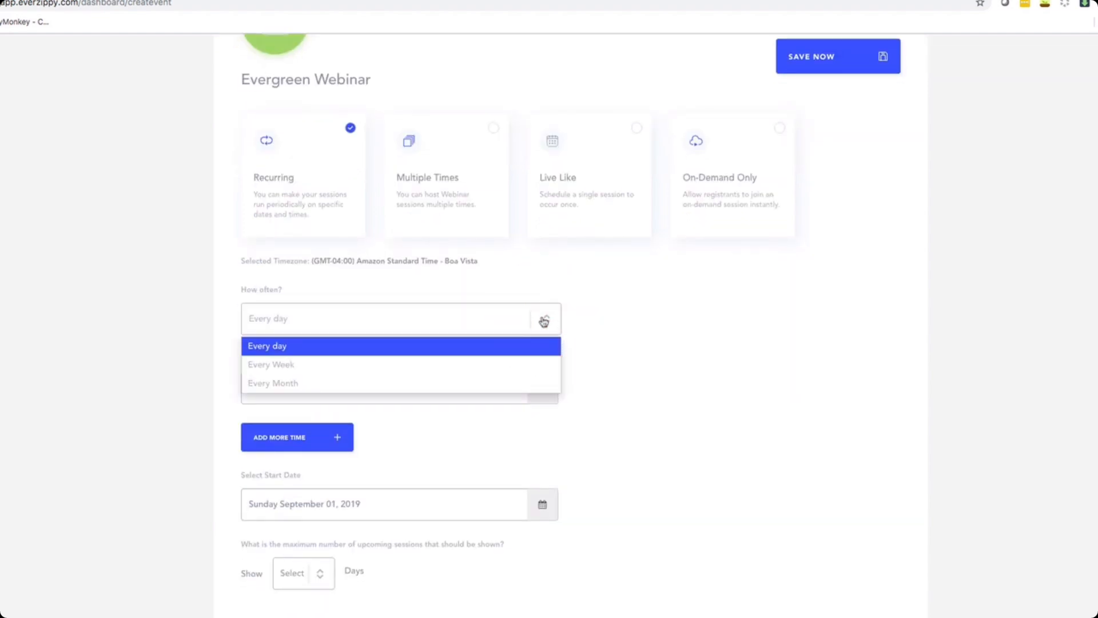
left_click(730, 346)
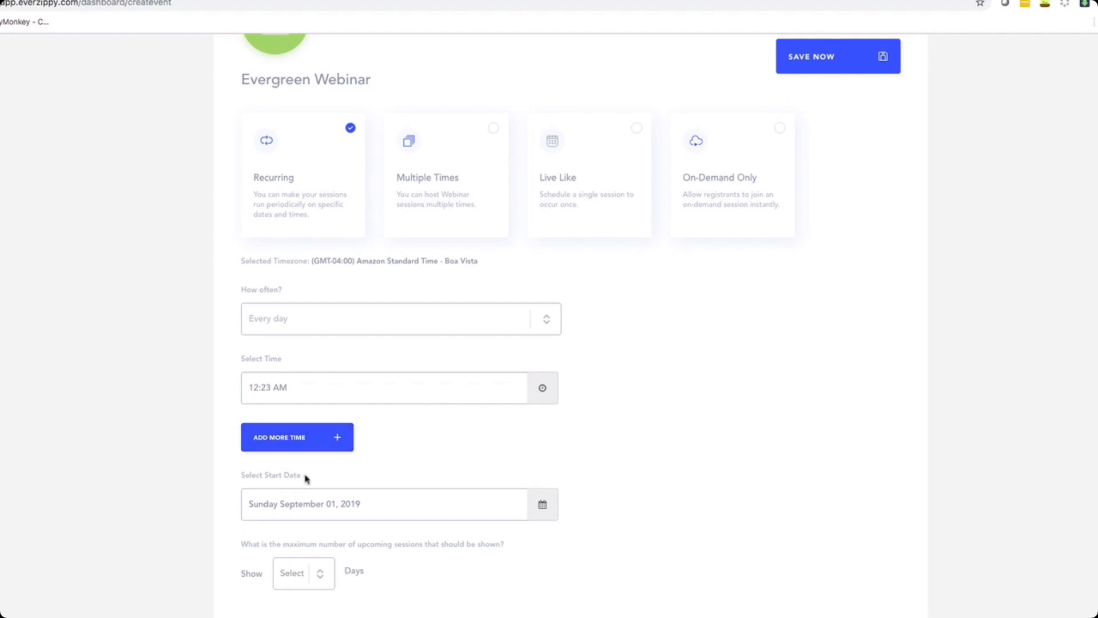
Set the start date to Tuesday September 10, 2019 and show 2 days of upcoming sessions.
left_click(531, 507)
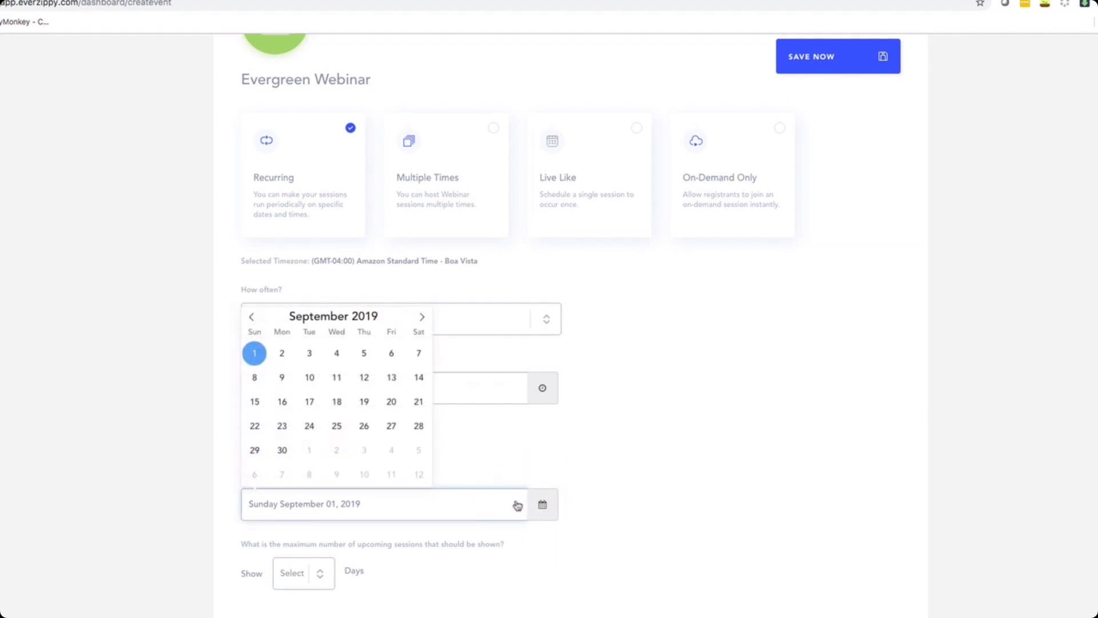
left_click(309, 378)
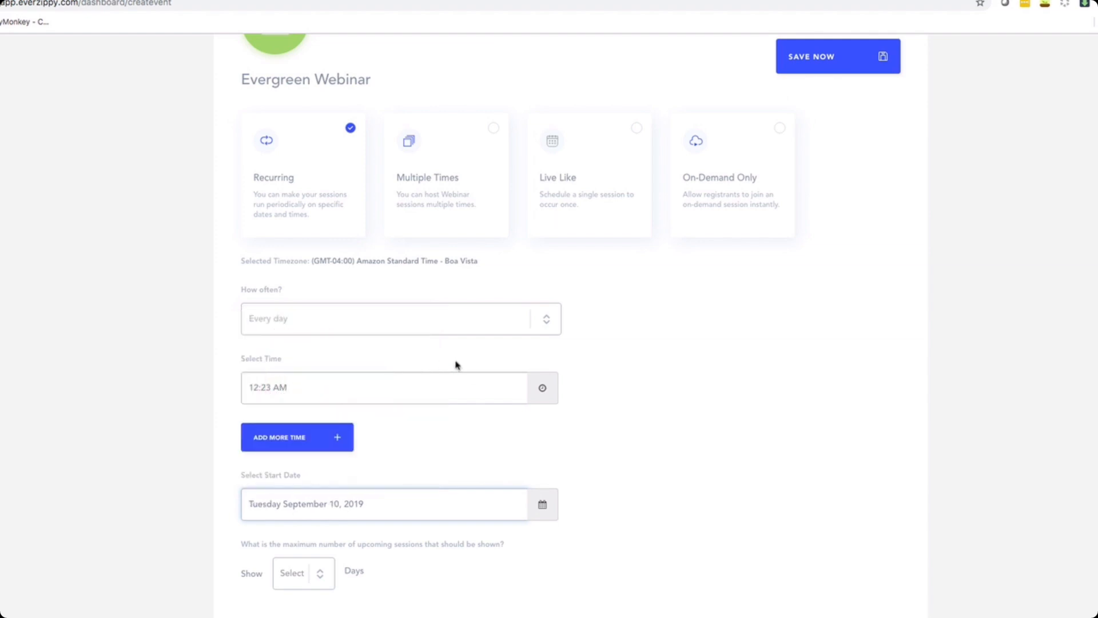
left_click(318, 574)
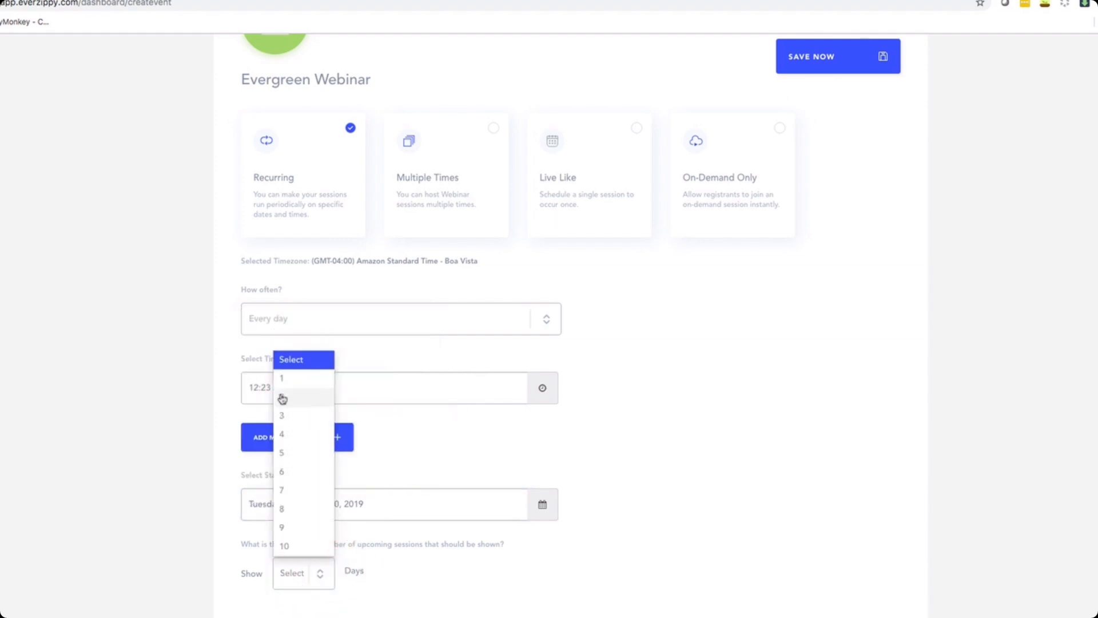
left_click(280, 393)
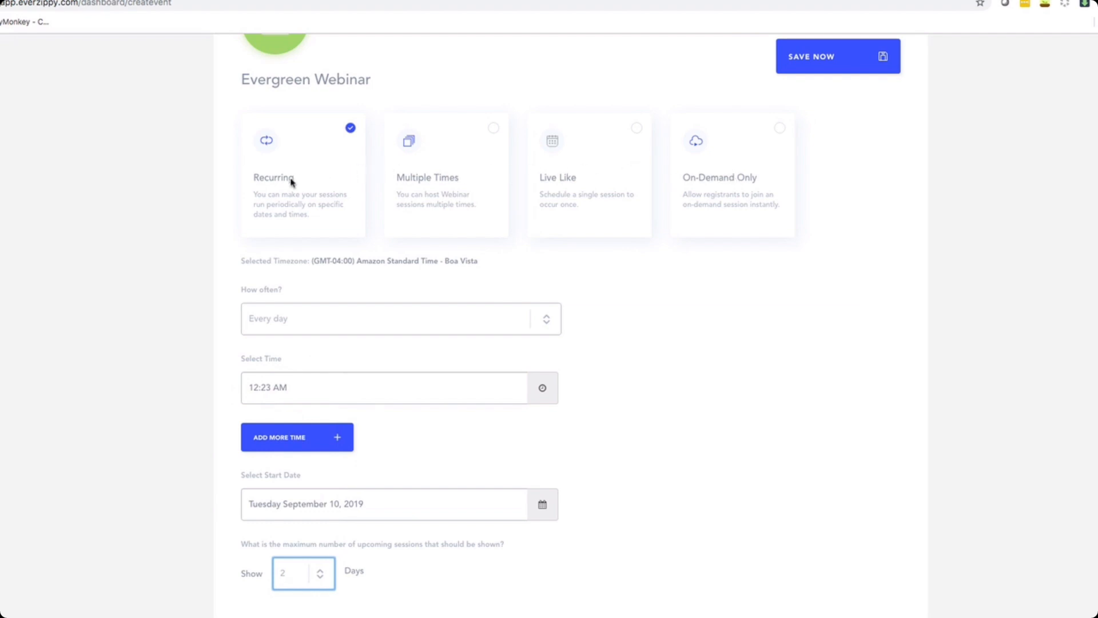
Save the webinar schedule and dismiss the video processing alert.
scroll(787, 376, "up", 2)
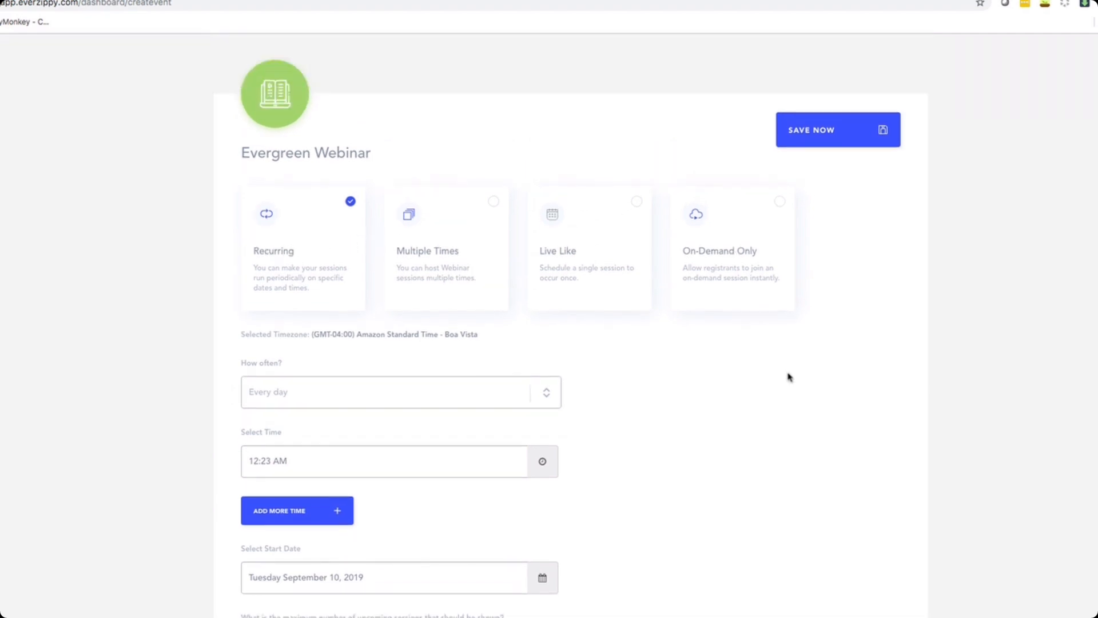
left_click(811, 132)
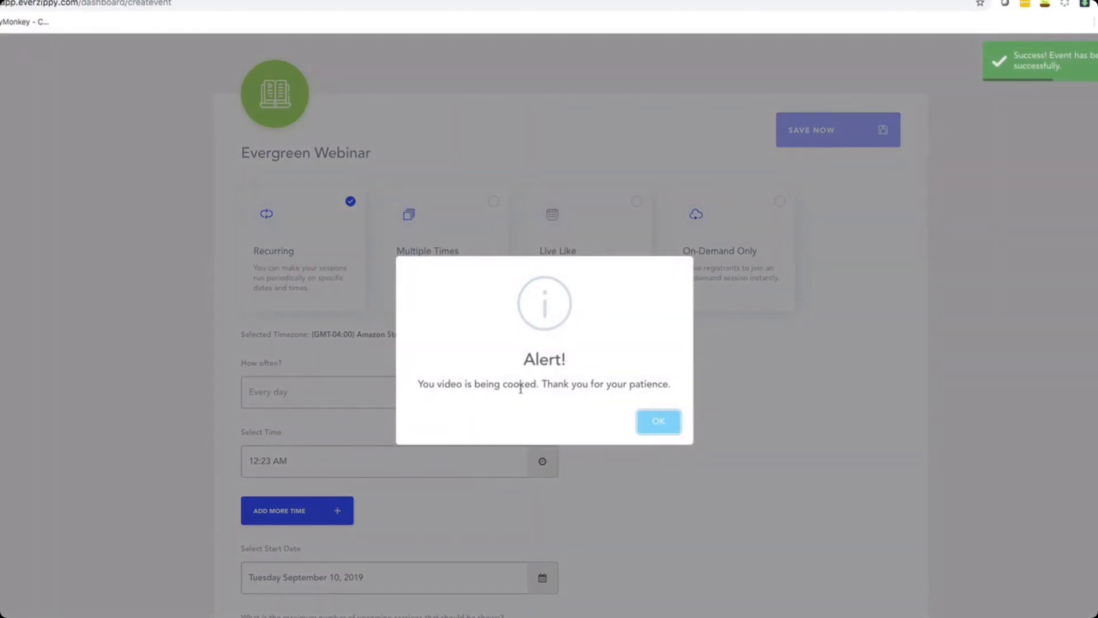
left_click(659, 421)
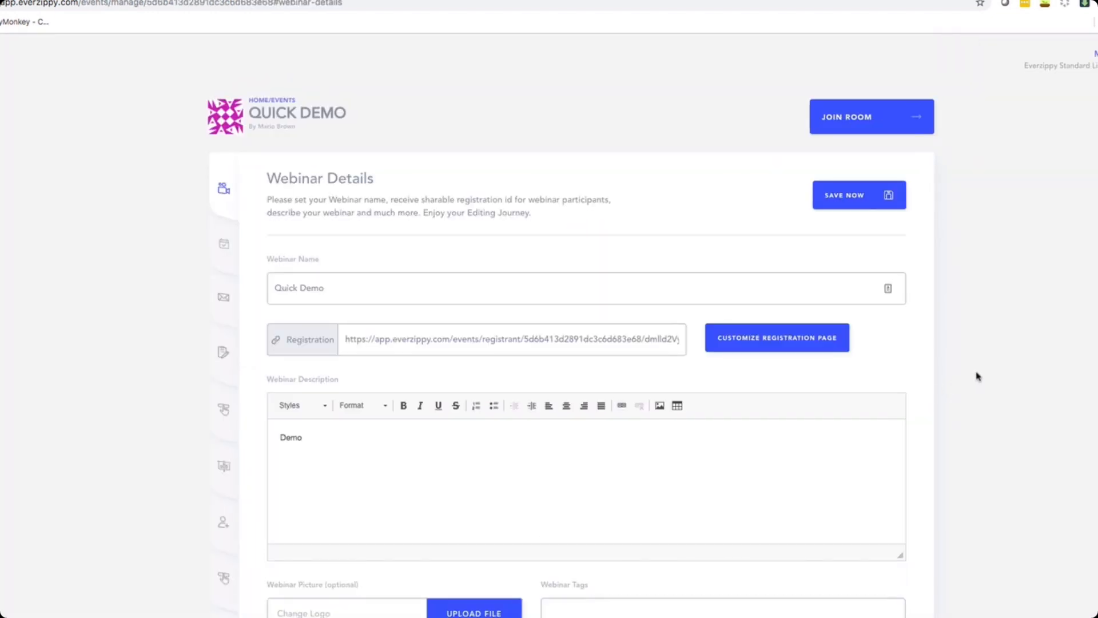
Play and pause the uploaded webinar video to preview it.
scroll(926, 376, "down", 6)
left_click(331, 357)
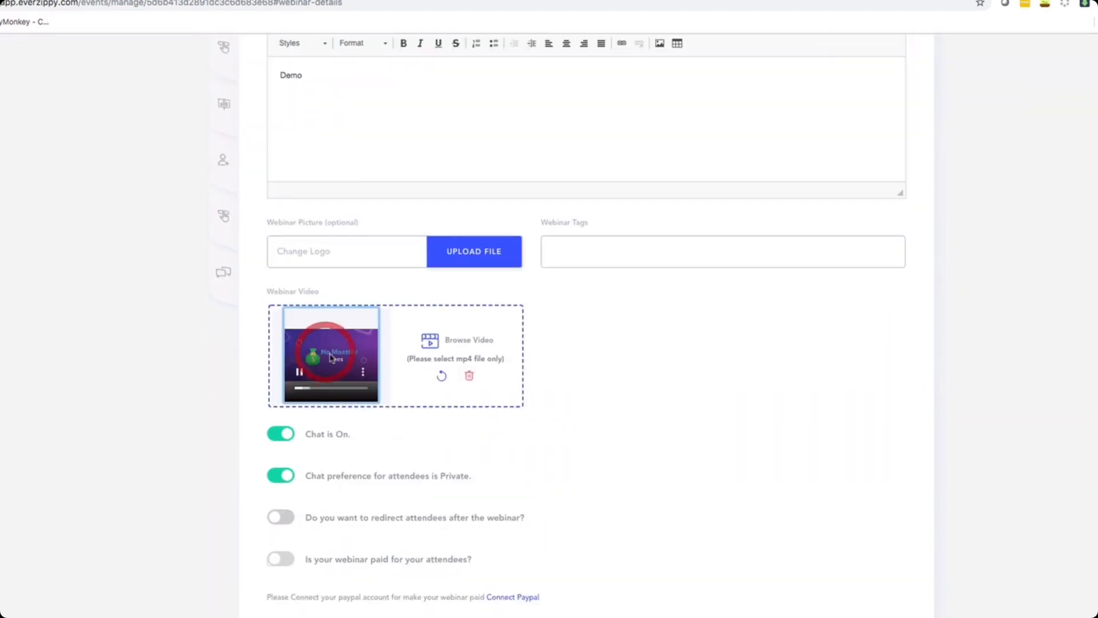
left_click(298, 372)
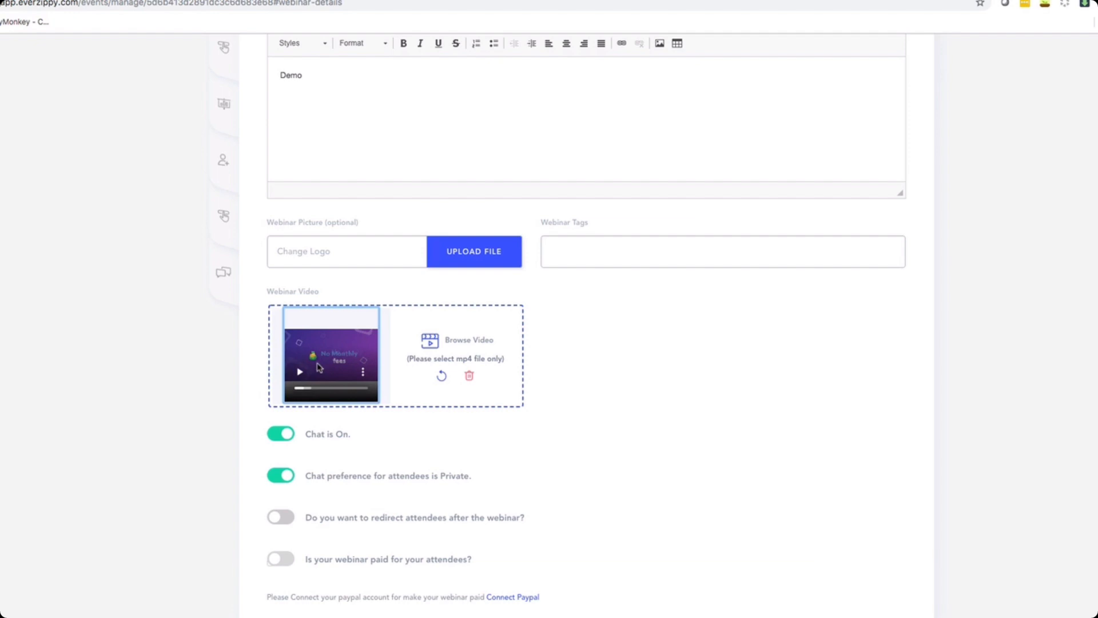
scroll(319, 367, "up", 5)
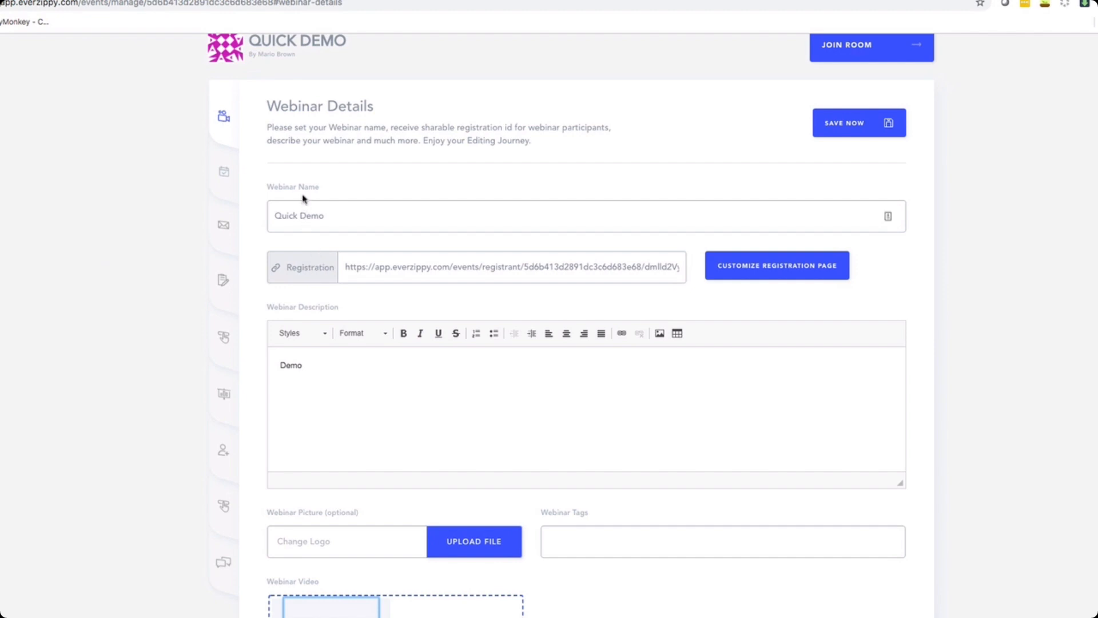
scroll(303, 312, "down", 5)
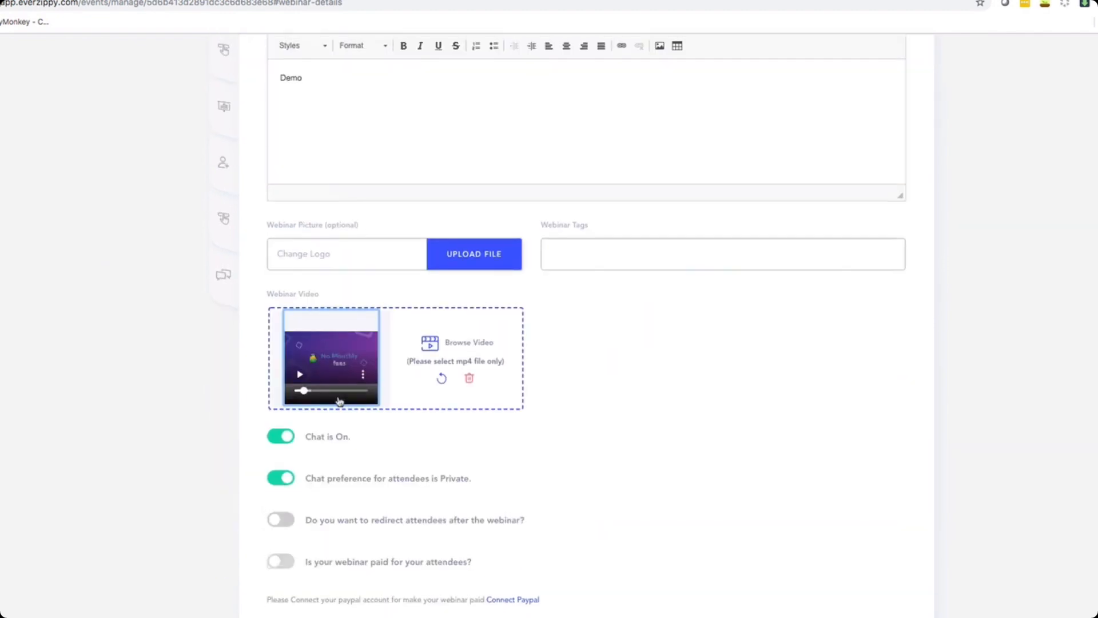
Switch chat off and back on, and switch the post-webinar redirect on and back off.
left_click(286, 438)
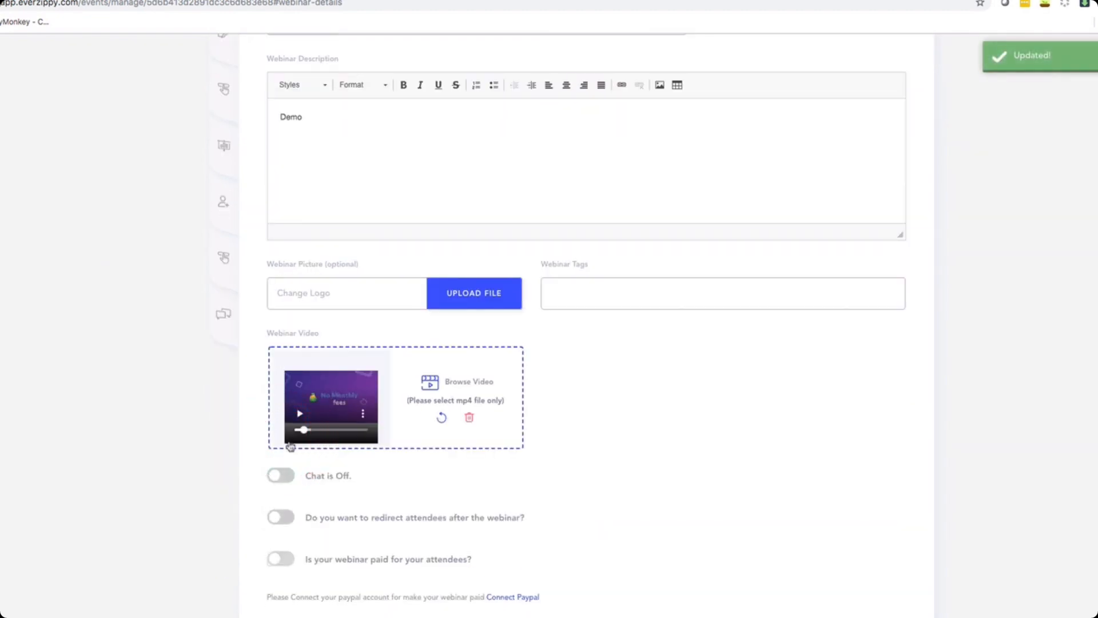
left_click(276, 478)
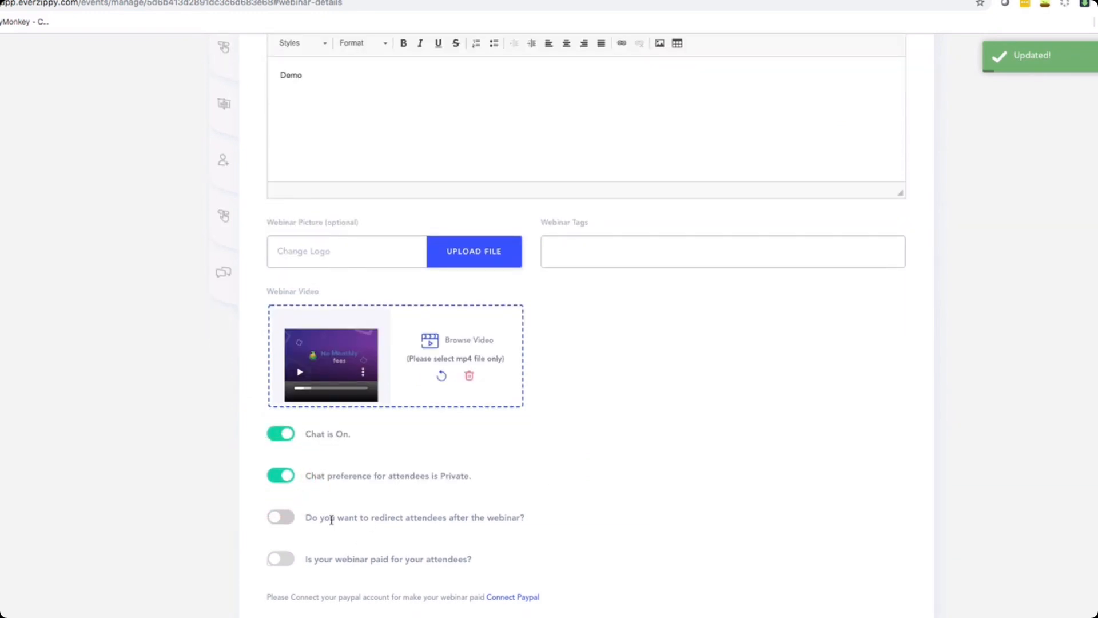
left_click(275, 519)
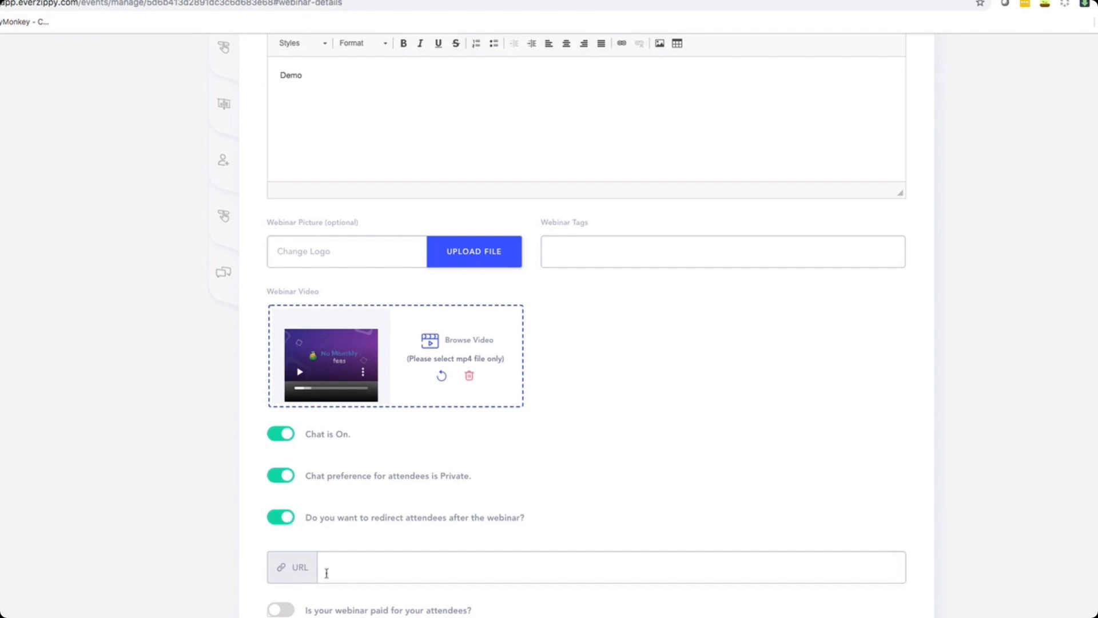
left_click(288, 523)
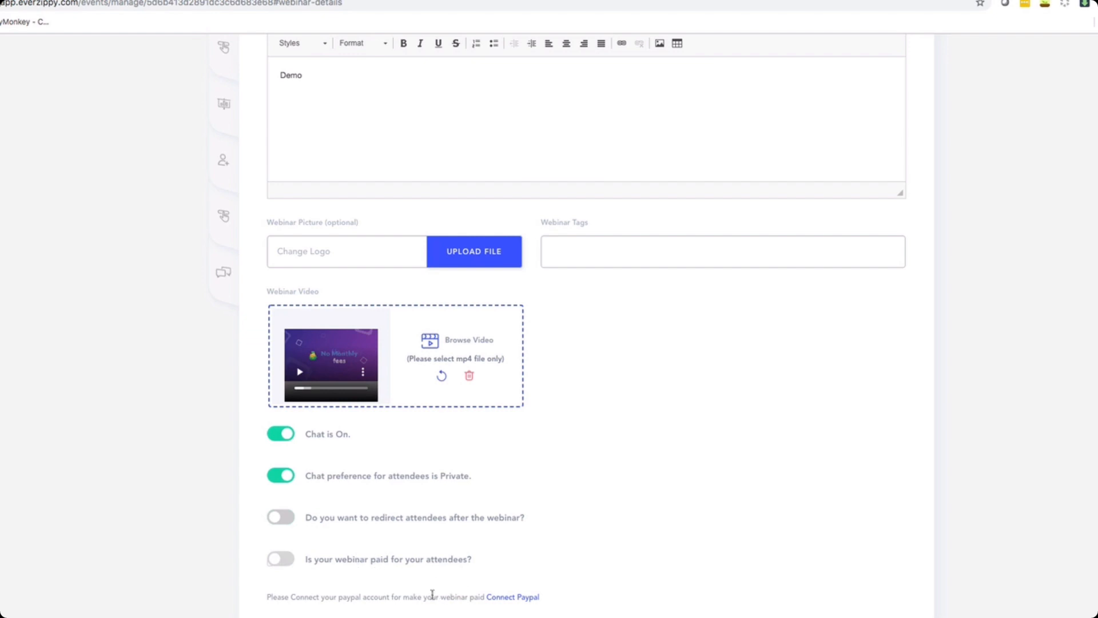
left_click_drag(431, 597, 565, 600)
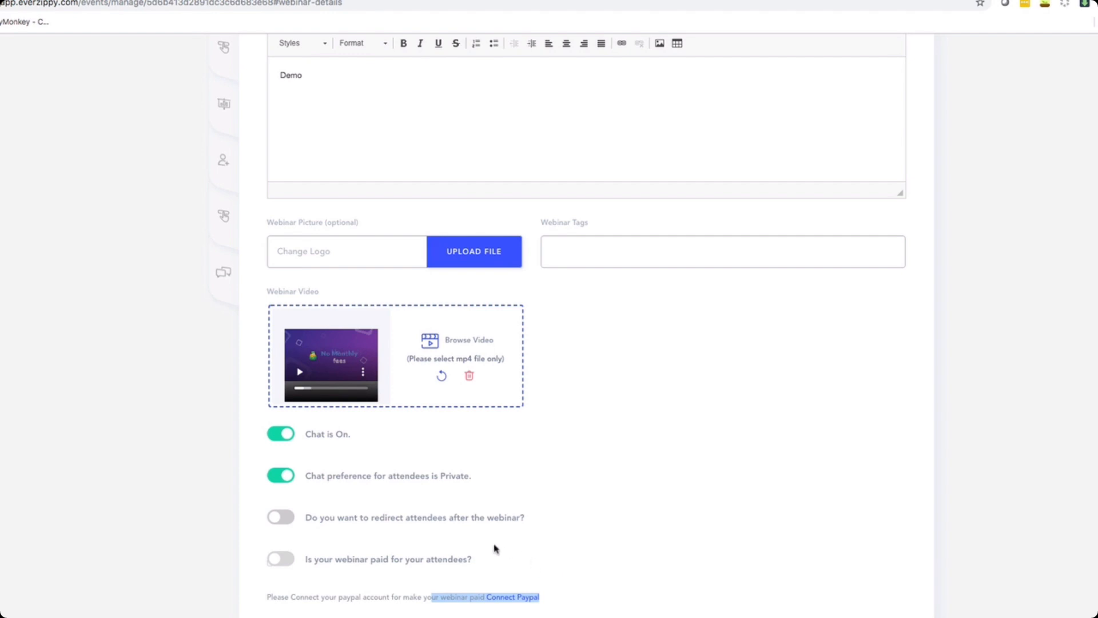
Return to the top of the webinar details and open the Webinar Type and then the Email Funnel sections.
scroll(194, 514, "up", 4)
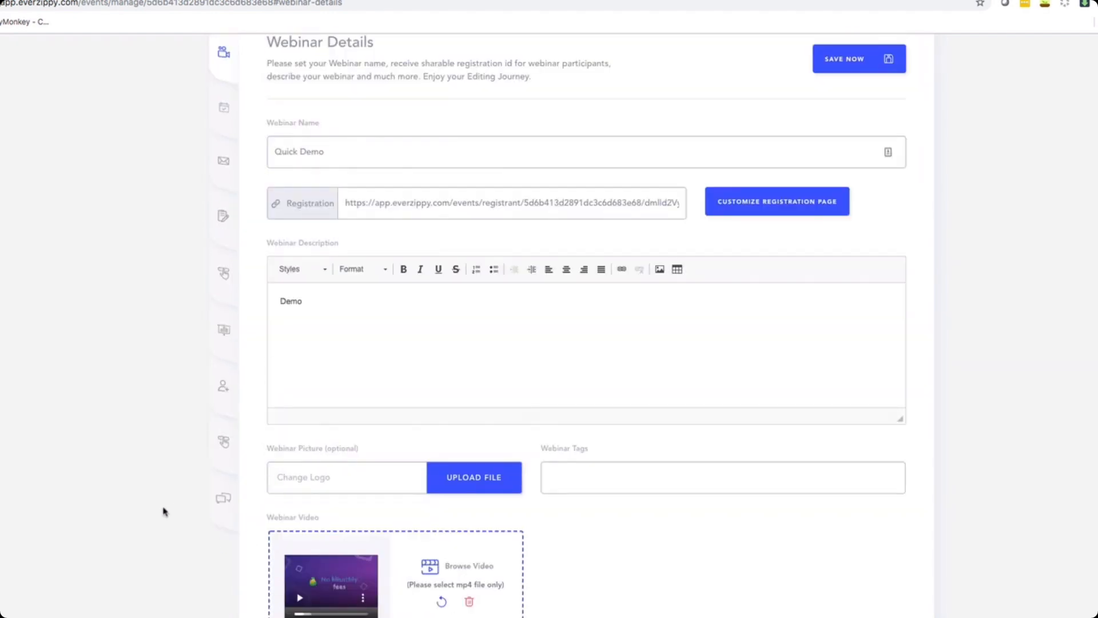
scroll(166, 510, "up", 1)
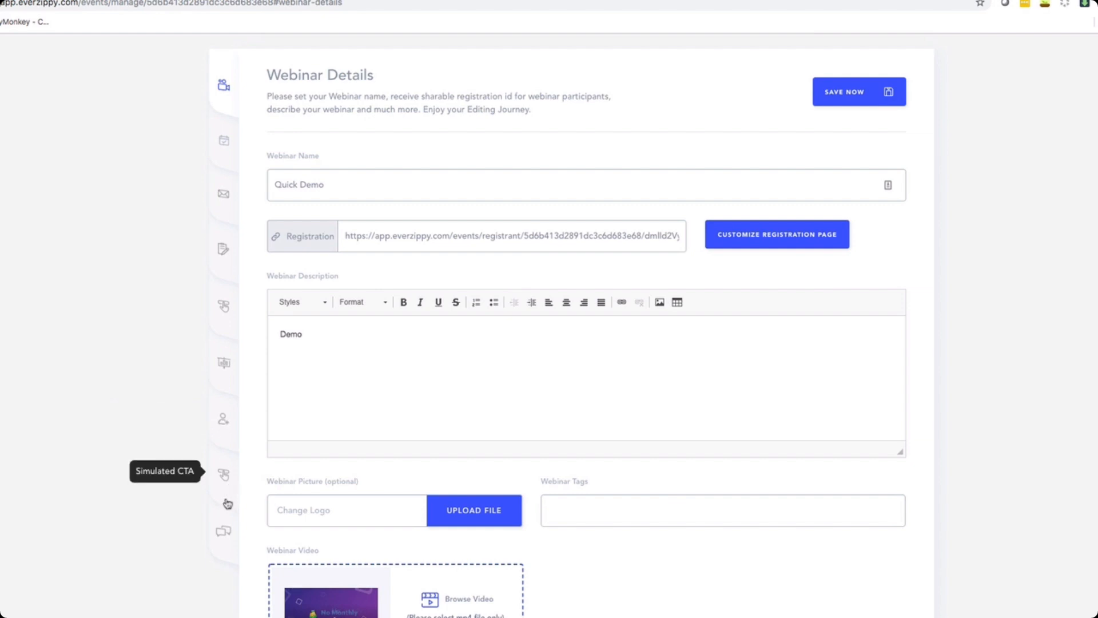
left_click(224, 143)
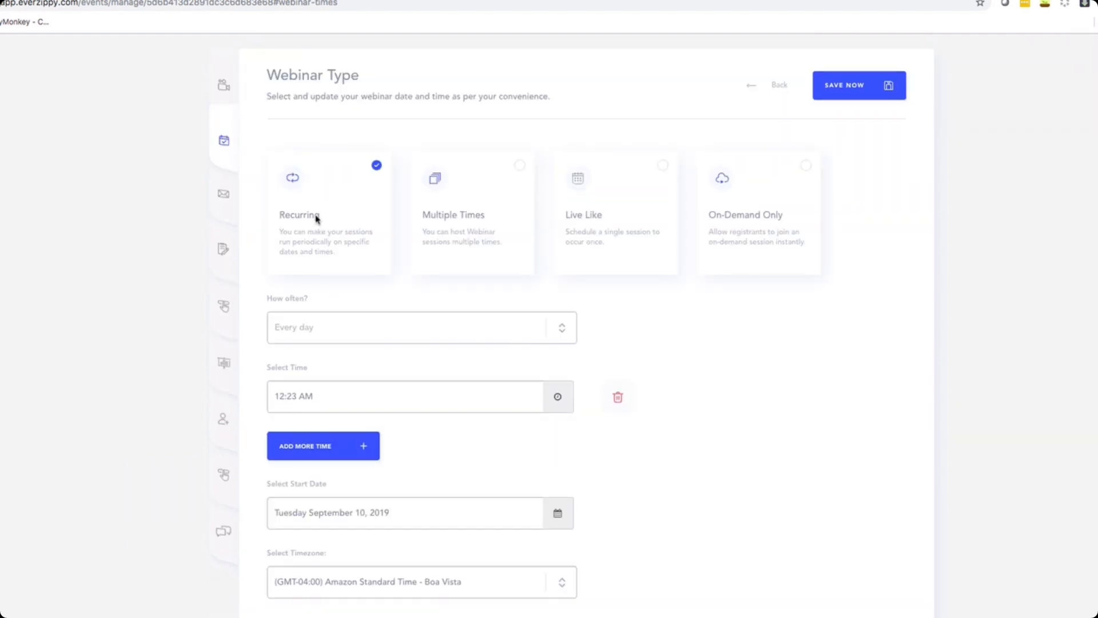
left_click(223, 193)
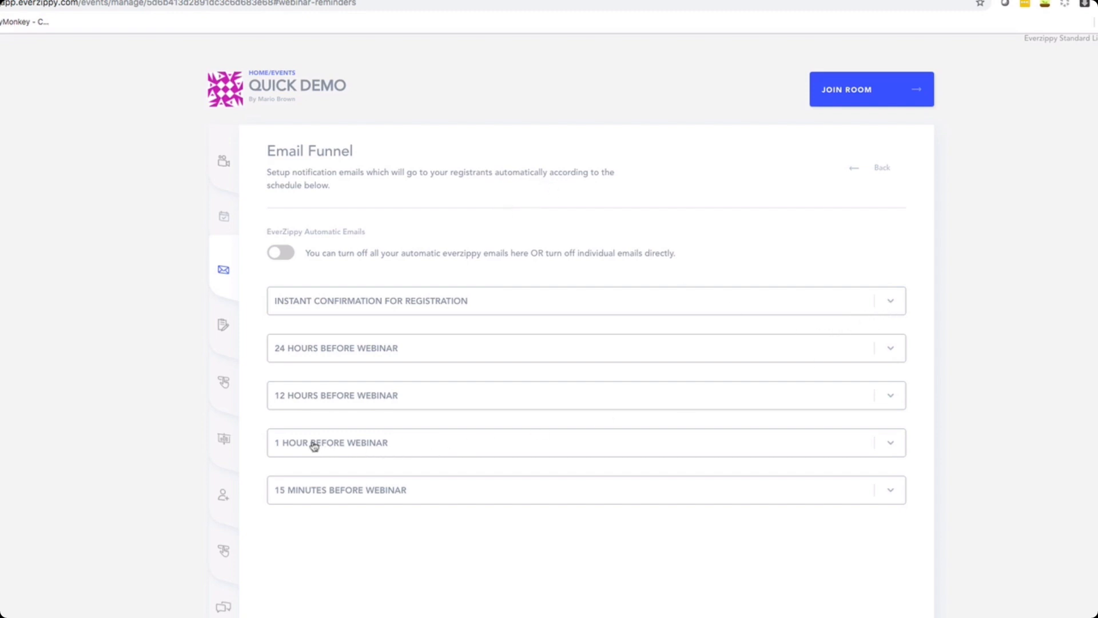
Expand the 1 hour before webinar reminder email and read through its message text.
left_click(892, 445)
scroll(936, 424, "down", 8)
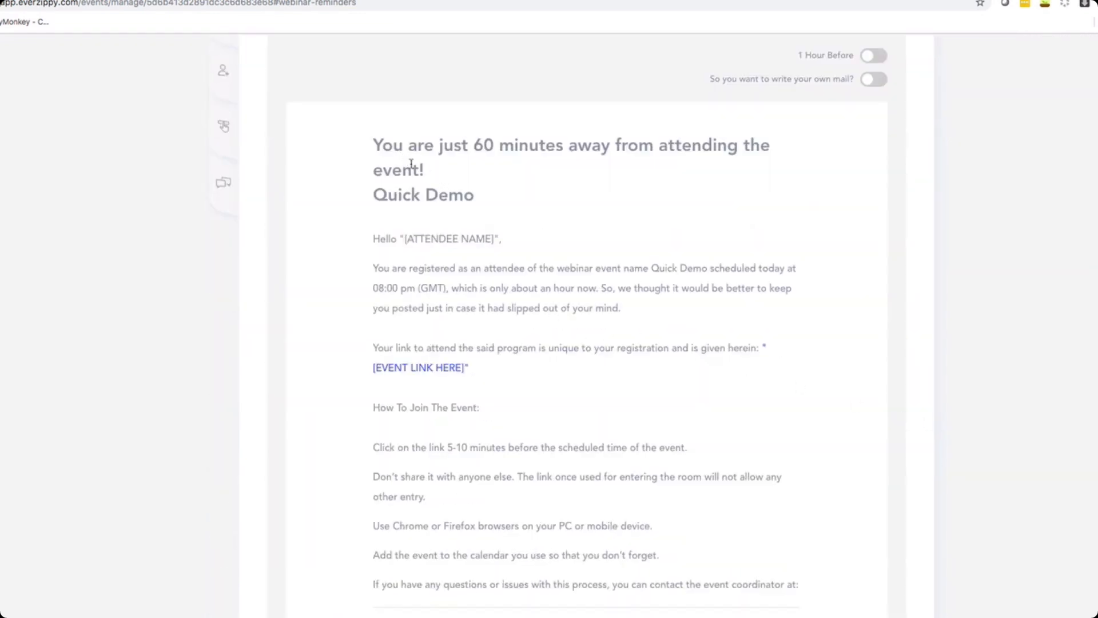
left_click_drag(387, 147, 505, 198)
left_click(504, 199)
scroll(537, 274, "down", 6)
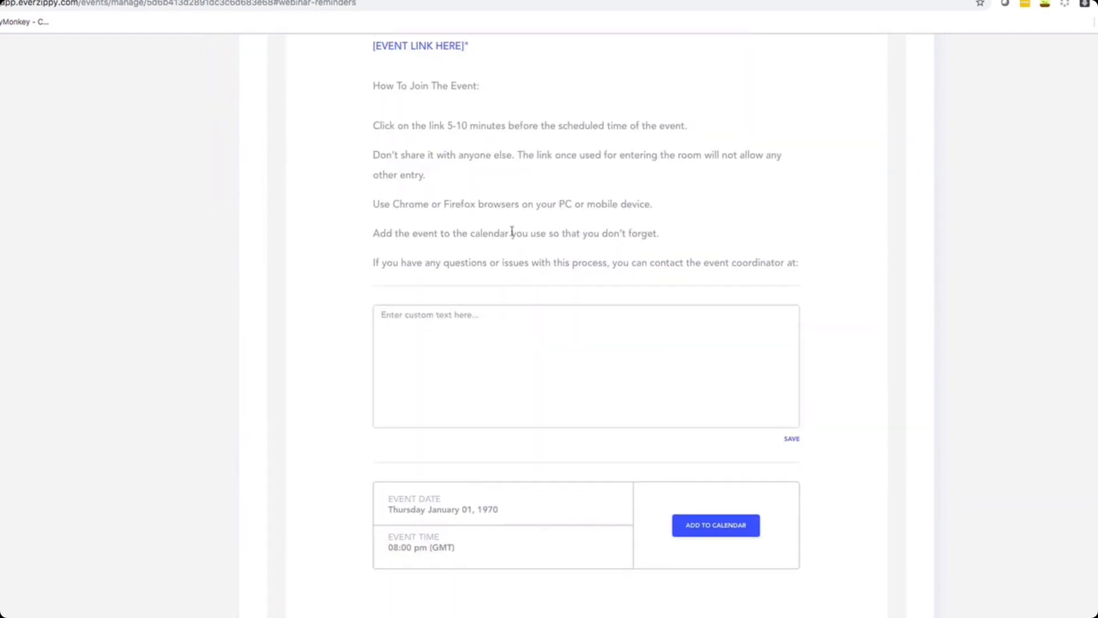
scroll(510, 233, "down", 1)
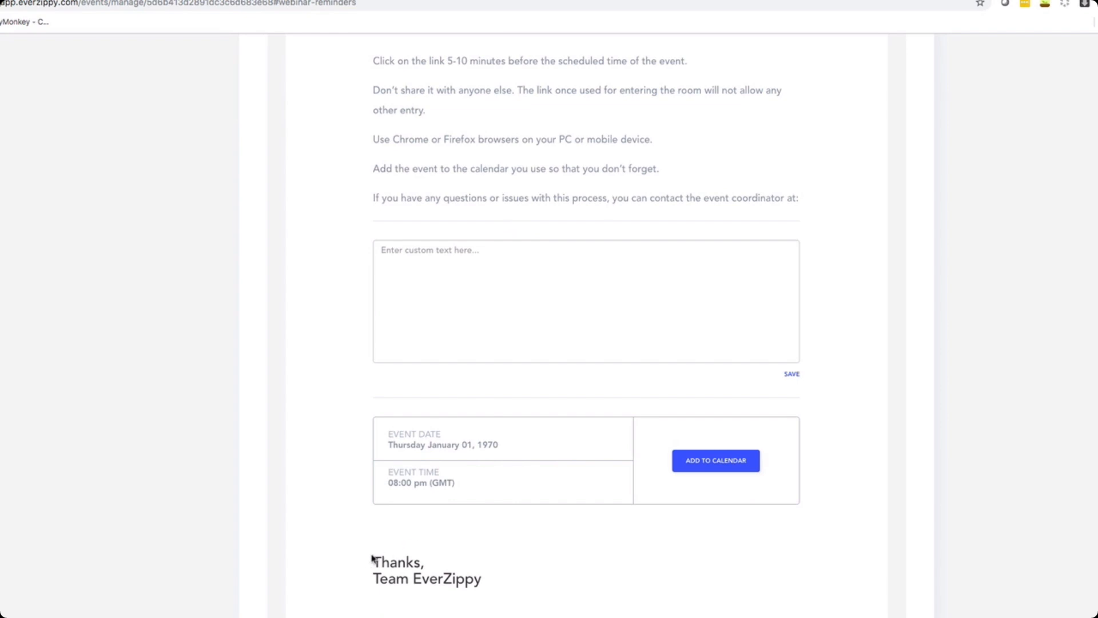
left_click_drag(372, 559, 478, 583)
left_click(558, 573)
scroll(422, 454, "up", 15)
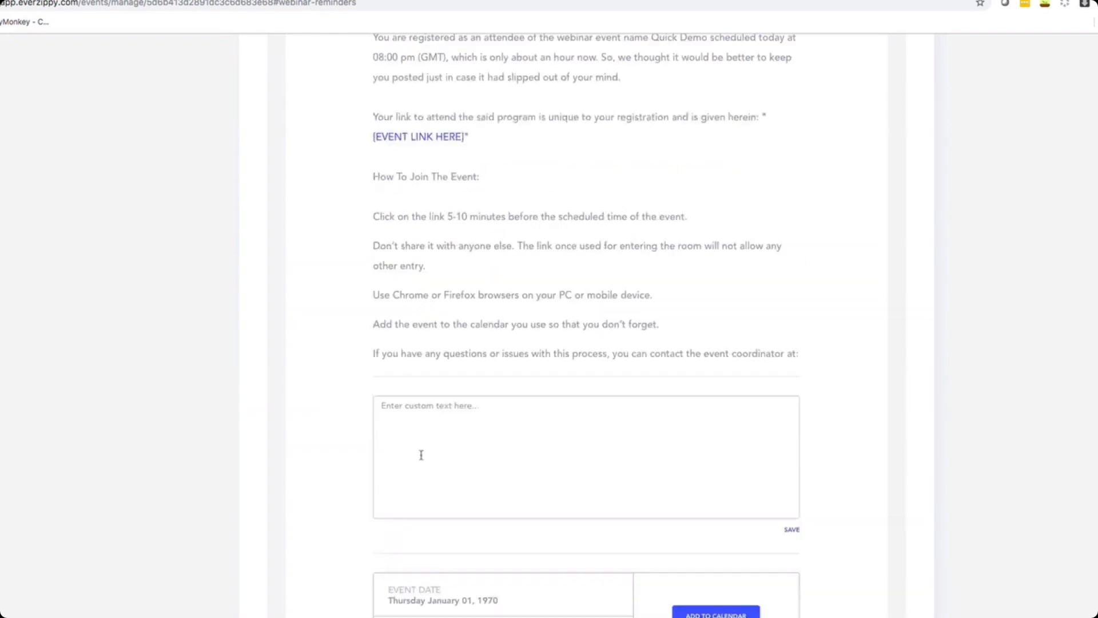
Expand the 24 hours before webinar reminder email, then open the Webinar Registrations section.
left_click(703, 316)
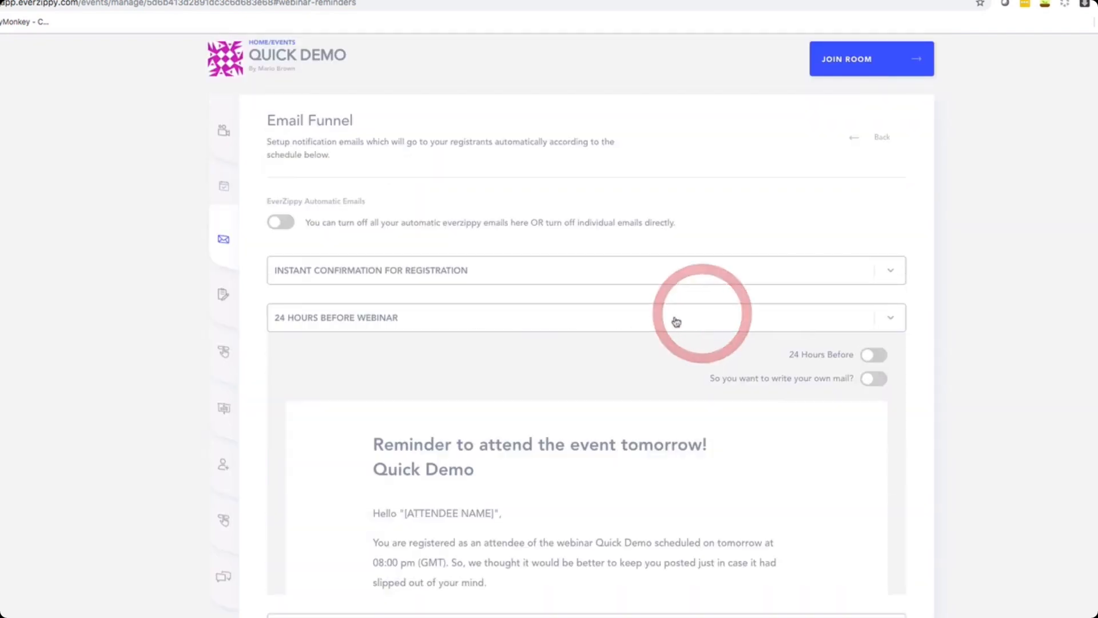
scroll(360, 420, "down", 2)
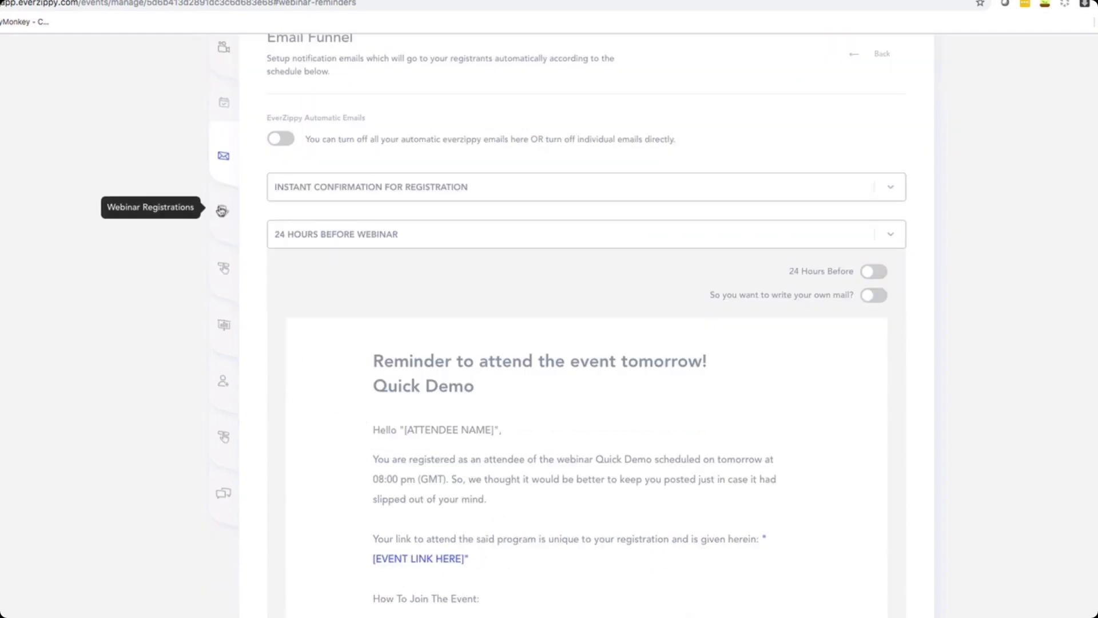
left_click(221, 211)
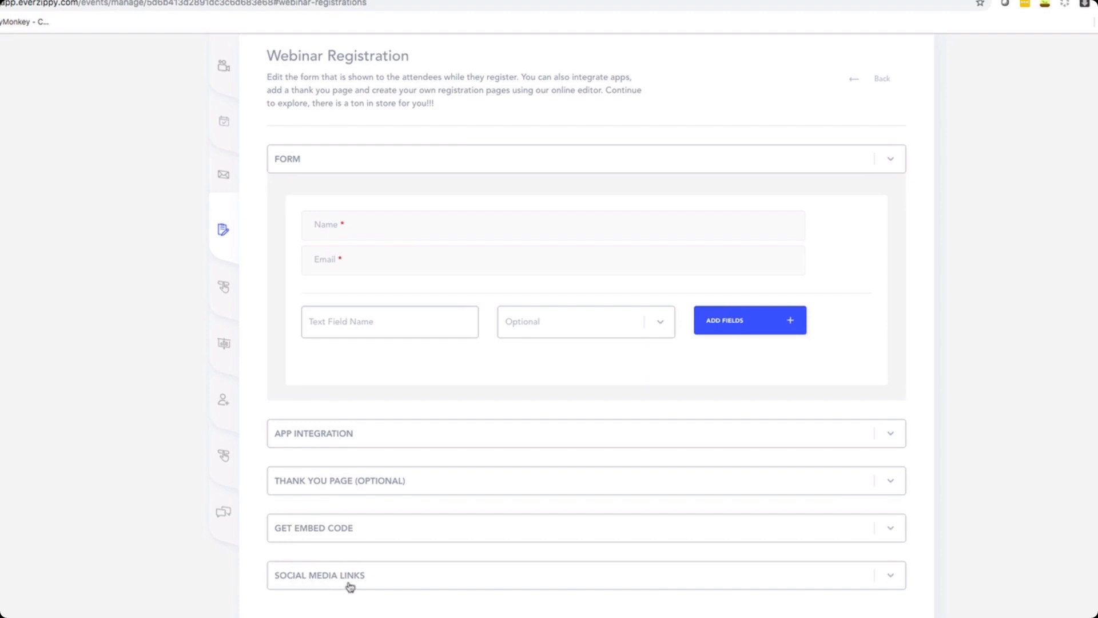
Browse the Webinar Branding, Webinar Tracking and Webinar Registrants sections.
left_click(223, 286)
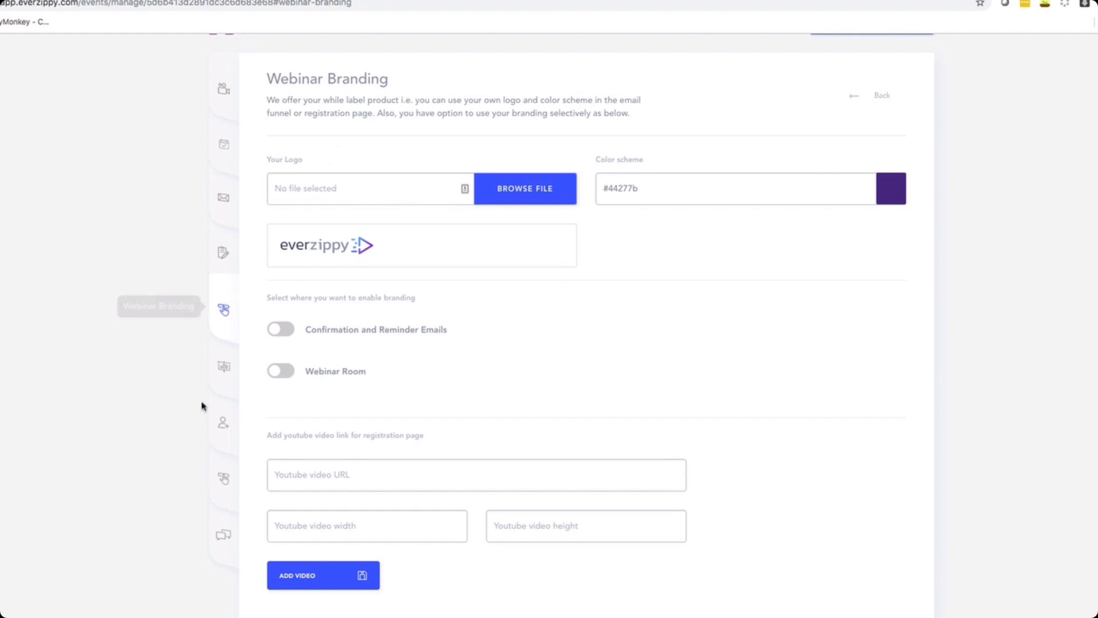
left_click(224, 375)
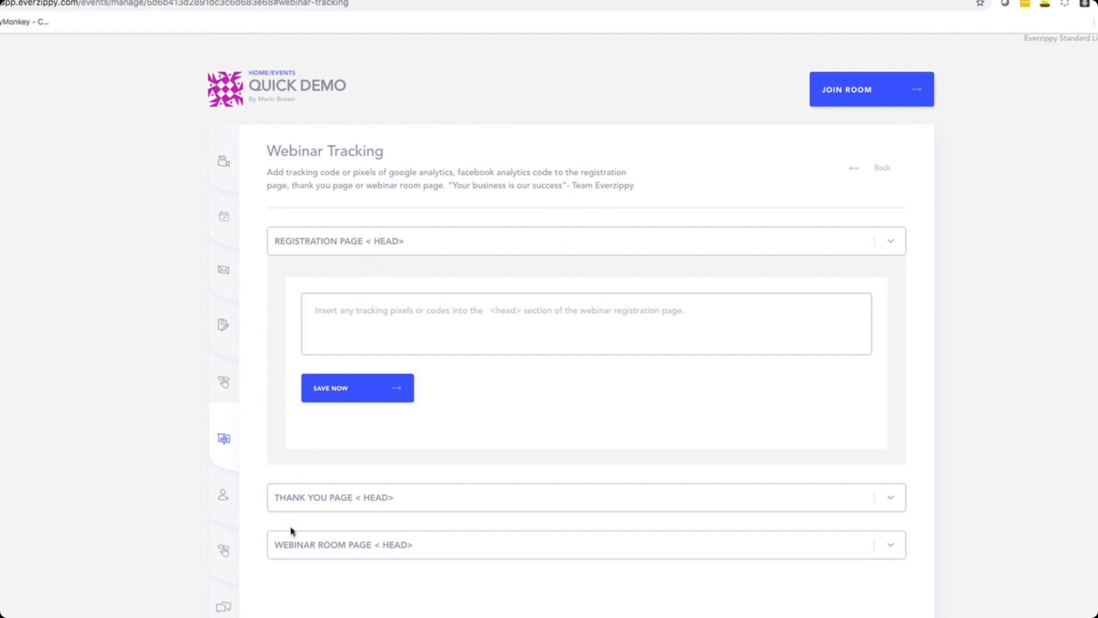
left_click(226, 501)
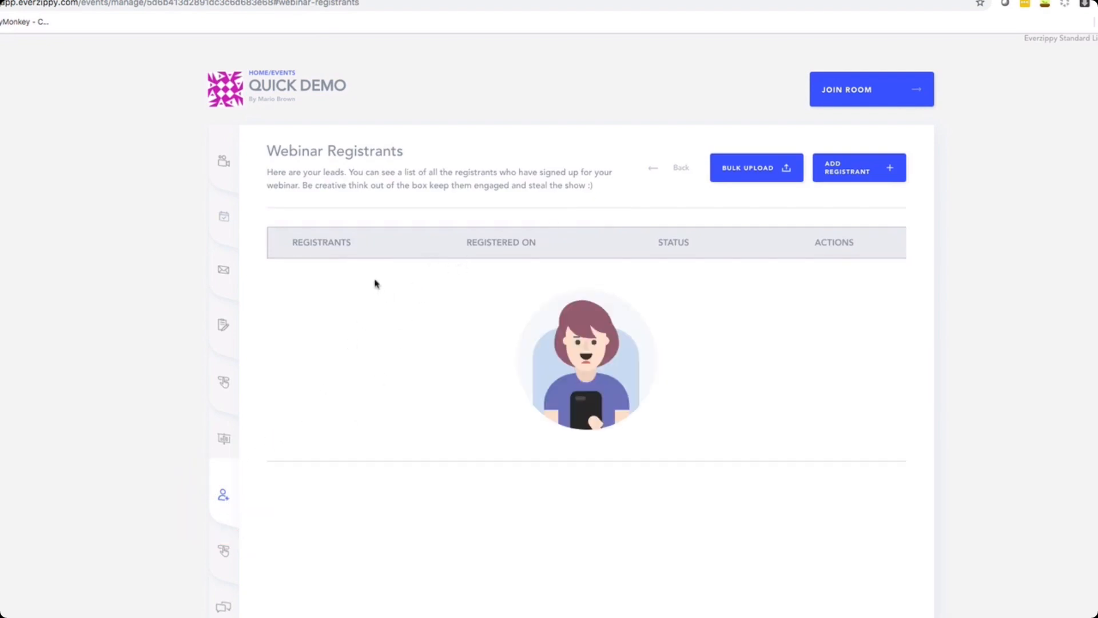
Open the Simulated CTA section and view the Add Simulated CTA form, closing it without adding one.
left_click(220, 553)
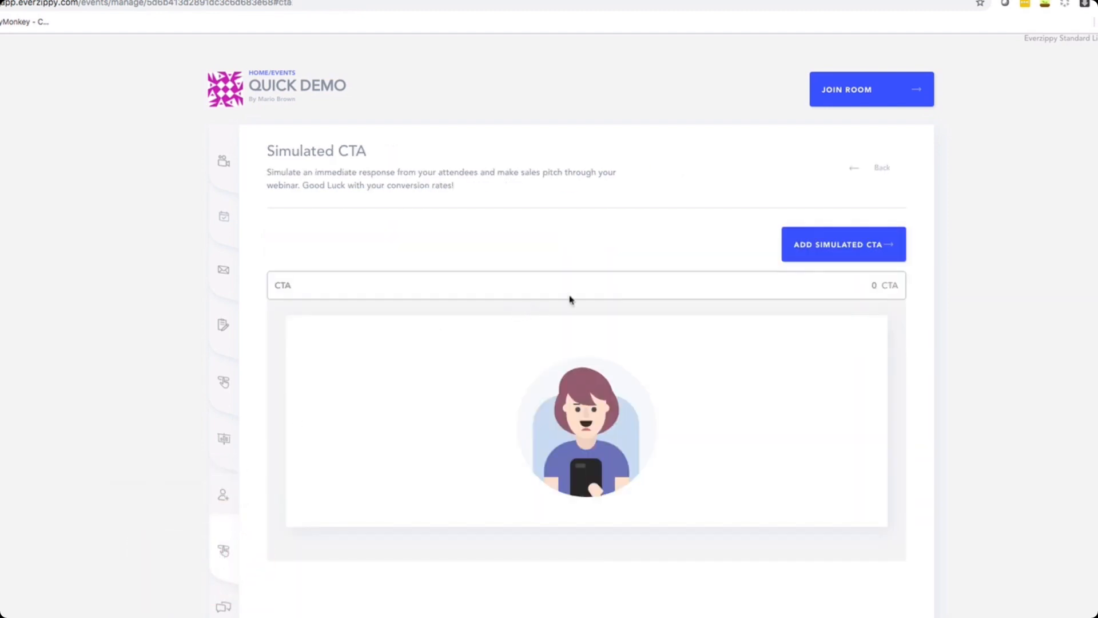
left_click(803, 255)
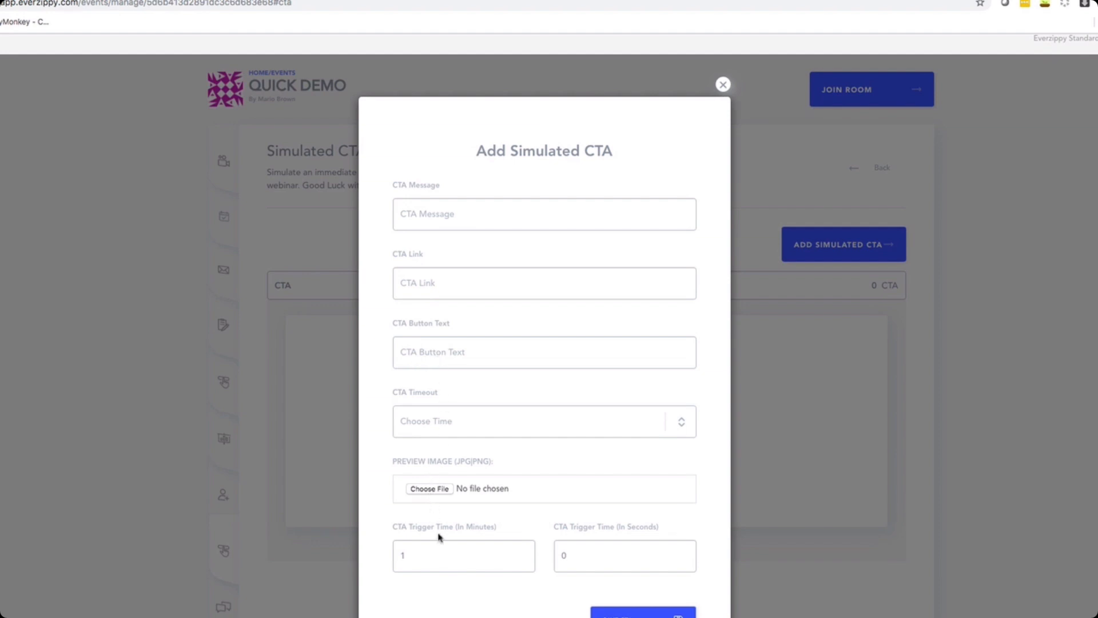
left_click(723, 87)
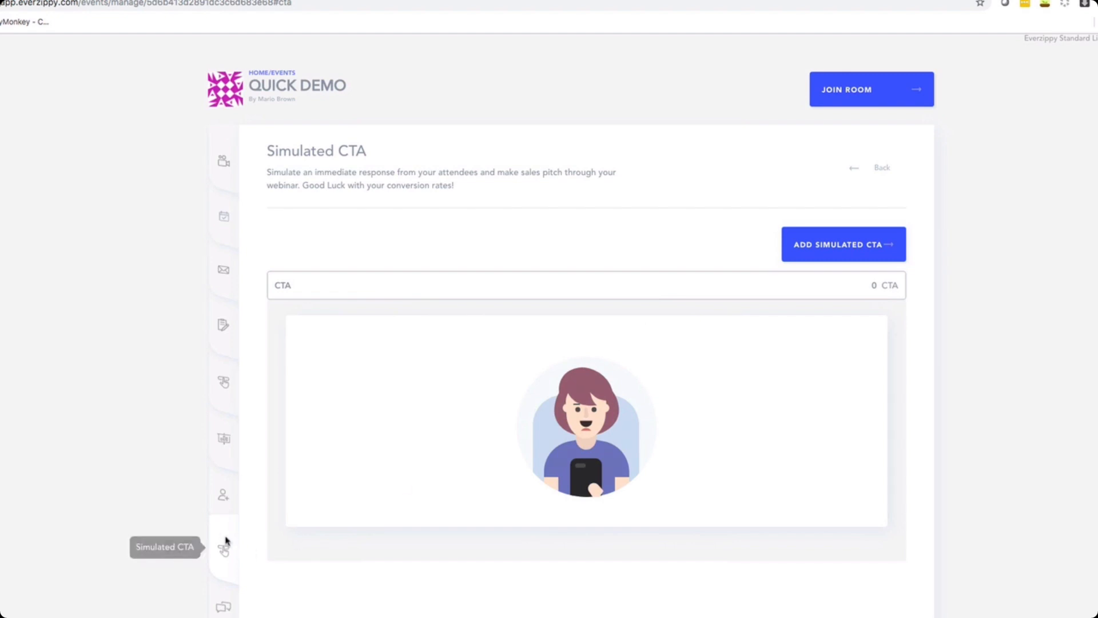
Open the Simulated Chat section and view the Add Simulated Chat form, closing it without saving.
left_click(223, 606)
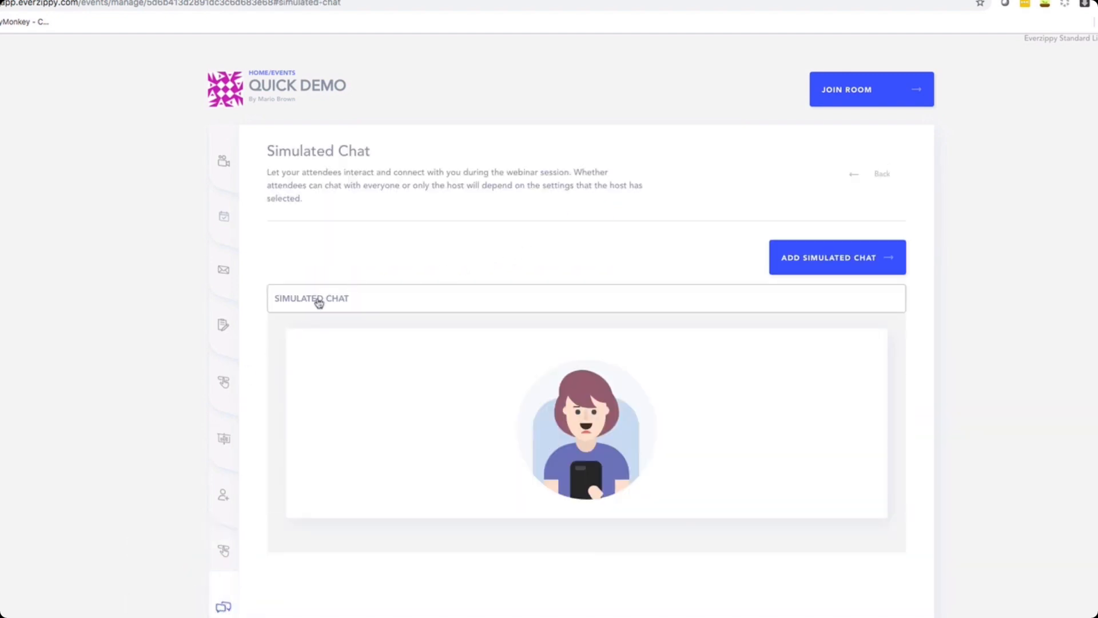
left_click(787, 257)
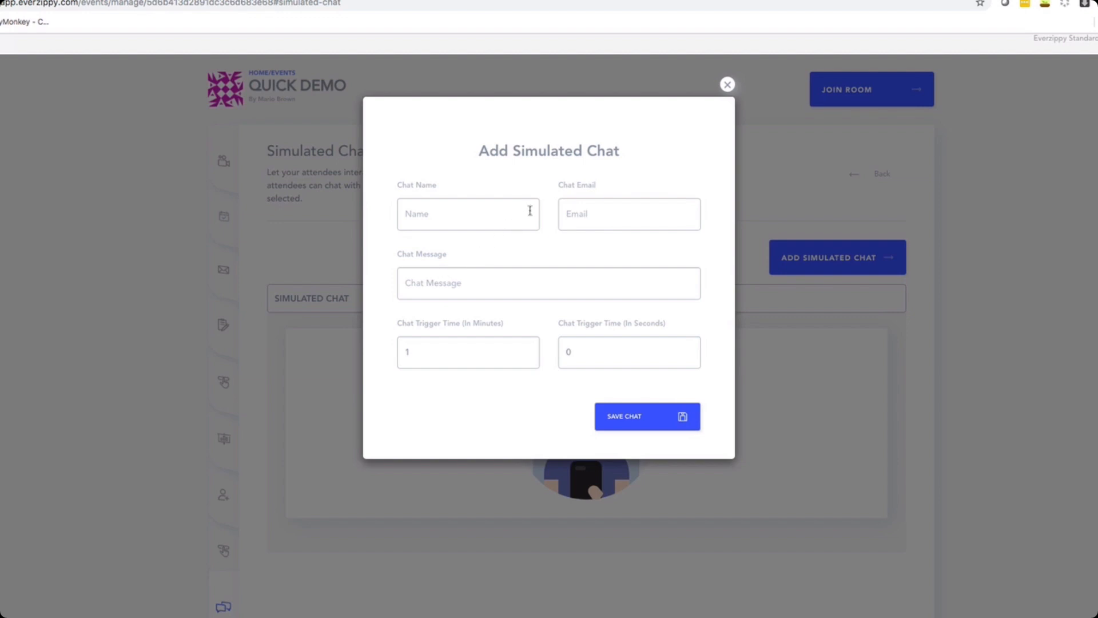
left_click(727, 84)
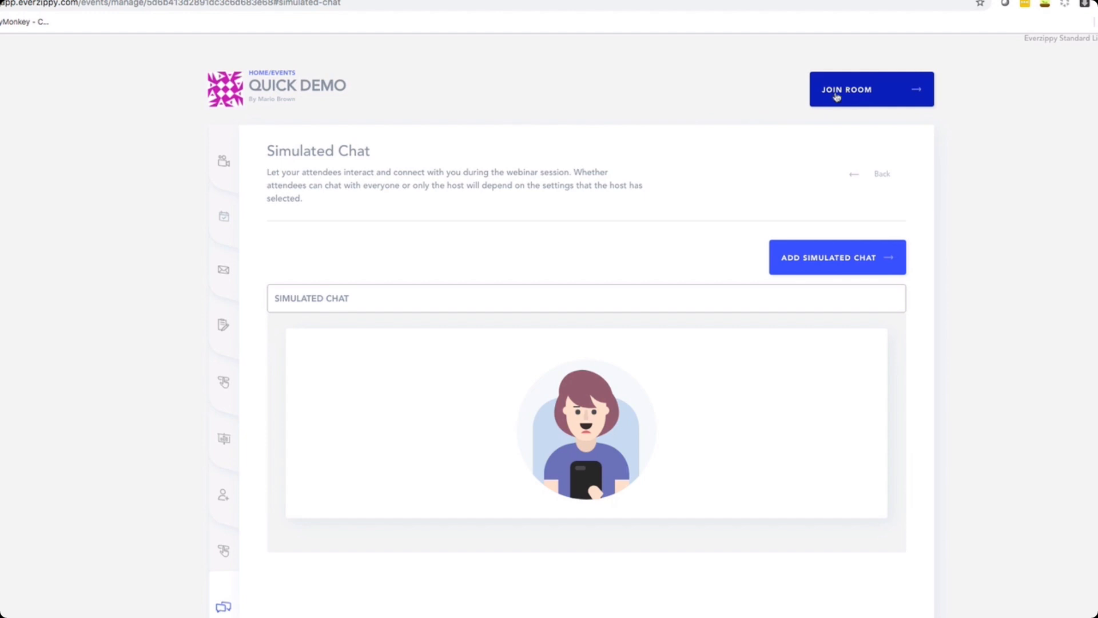
Join the webinar room as presenter and start the webinar to watch the video play.
left_click(853, 94)
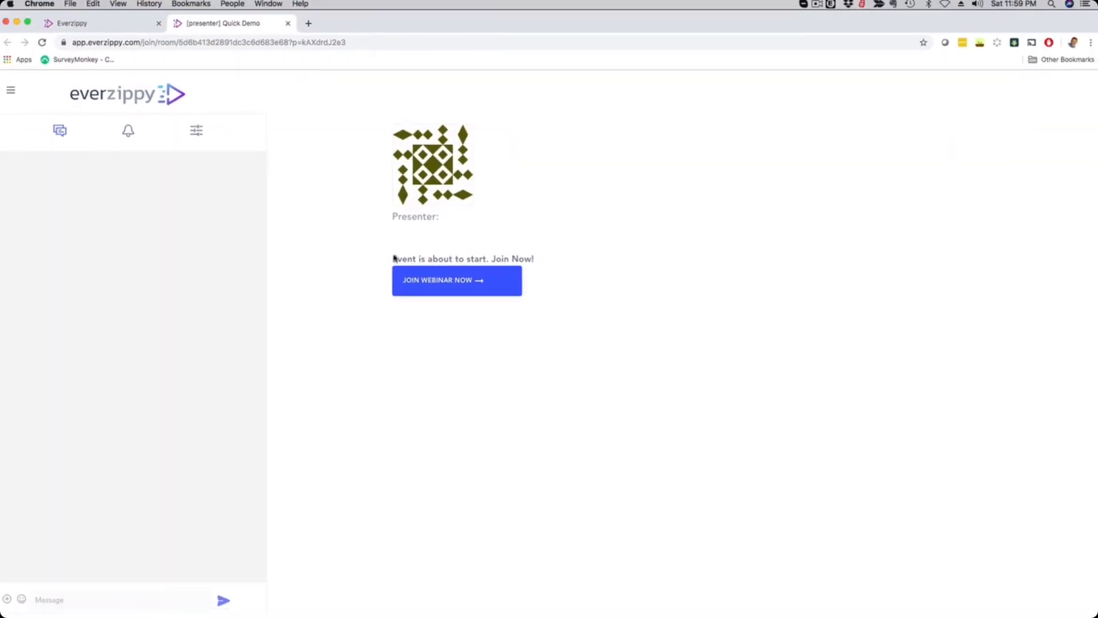
left_click(428, 286)
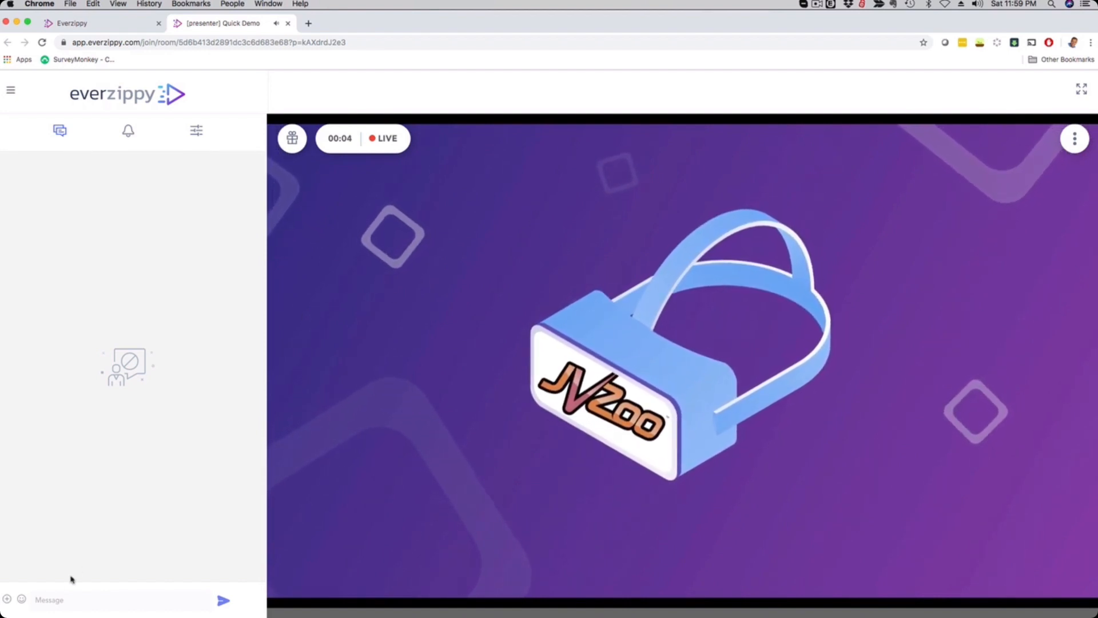
left_click(59, 602)
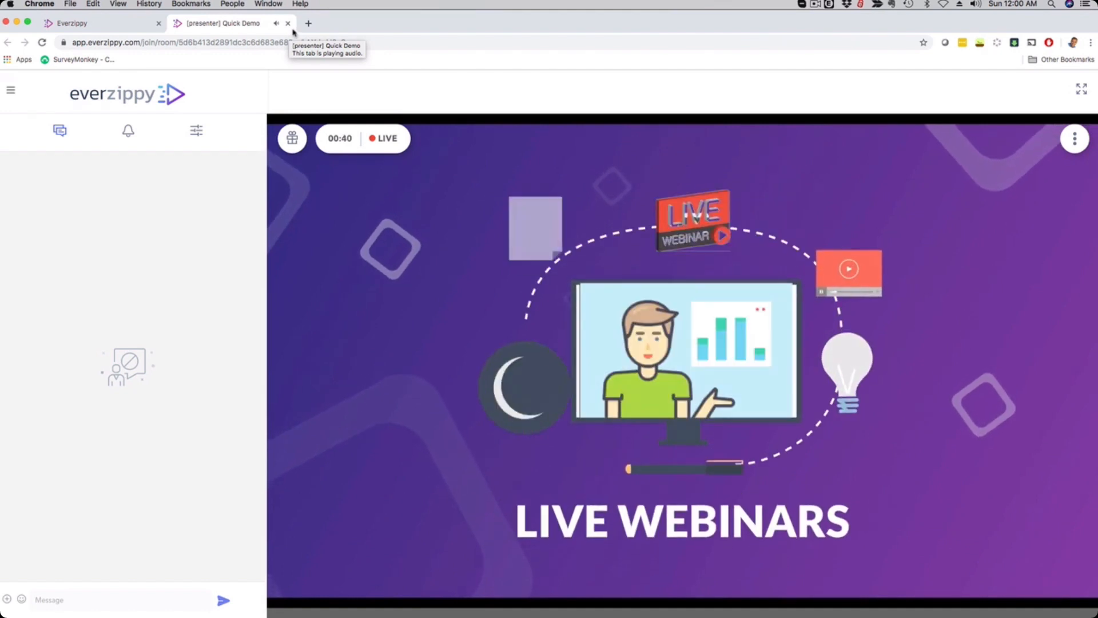
Close the presenter room tab and return to the Webinar Details section to review it.
left_click(287, 23)
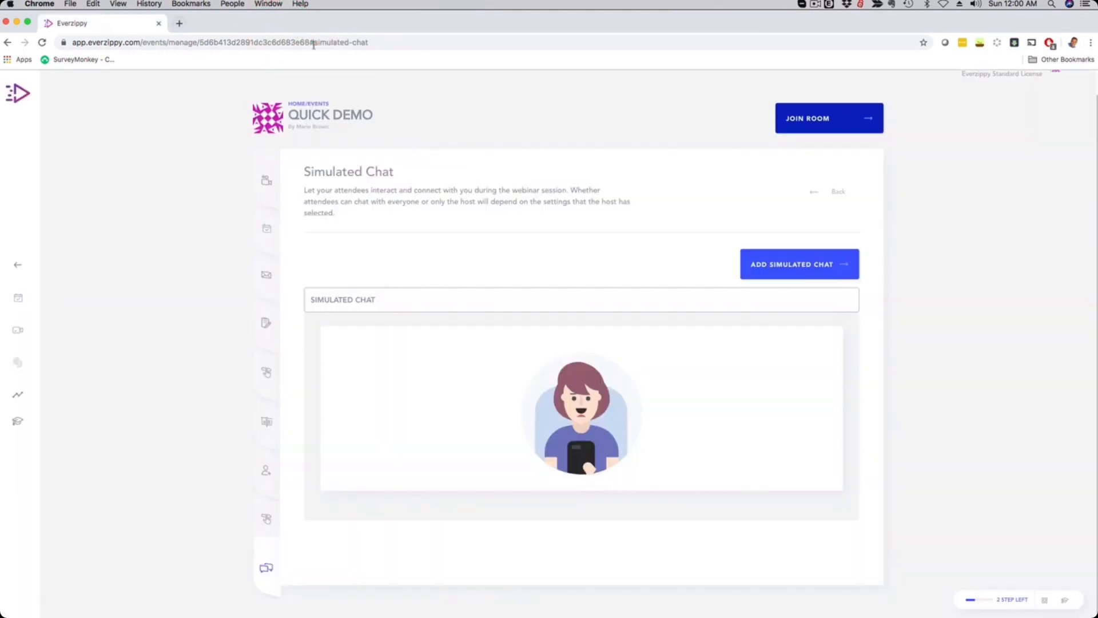
left_click(266, 182)
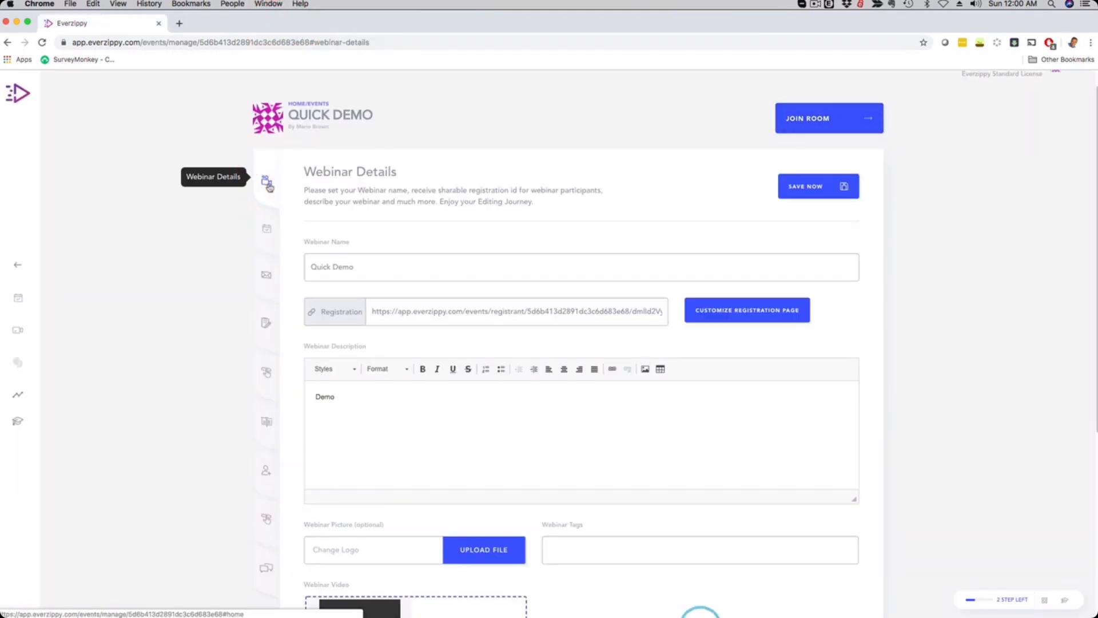
scroll(345, 440, "down", 2)
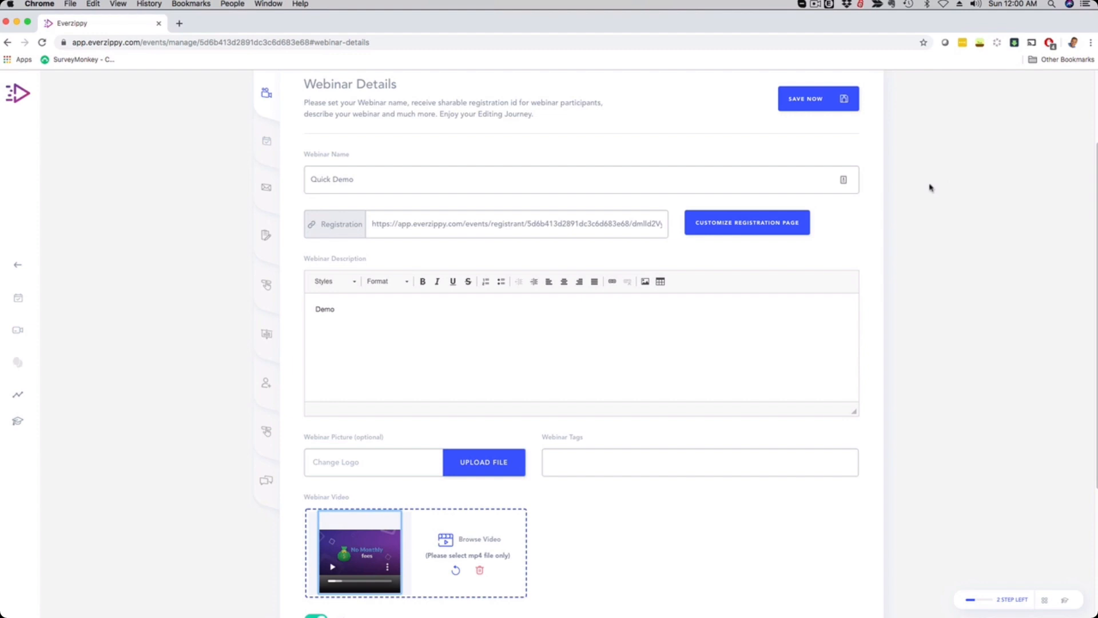
scroll(887, 260, "up", 3)
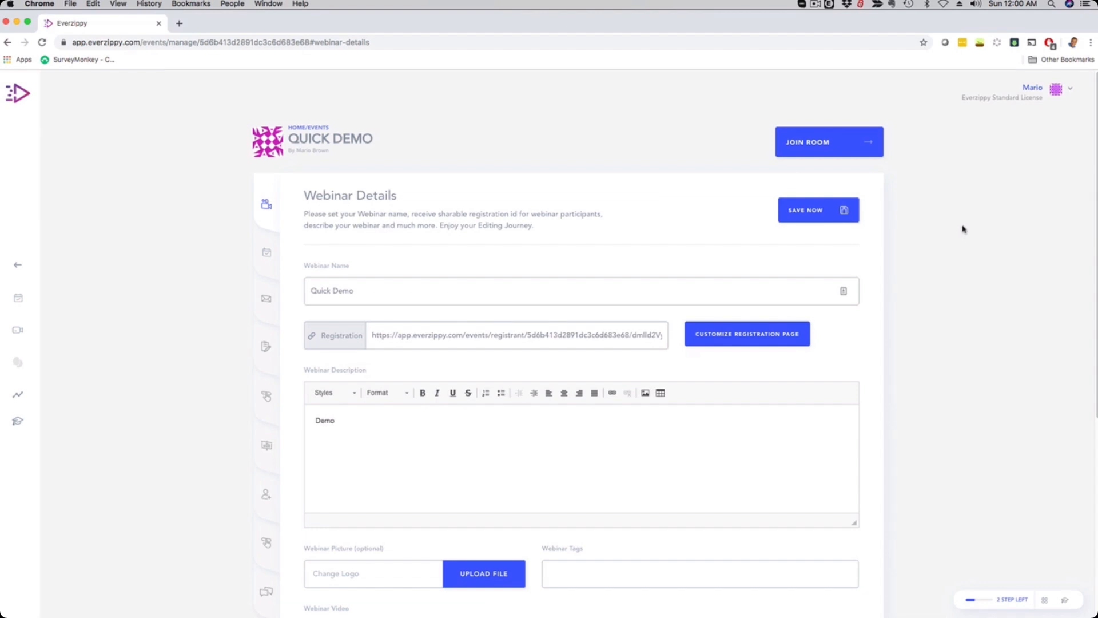
Open the account menu and review the recurring schedule in the Webinar Type section.
left_click(1070, 92)
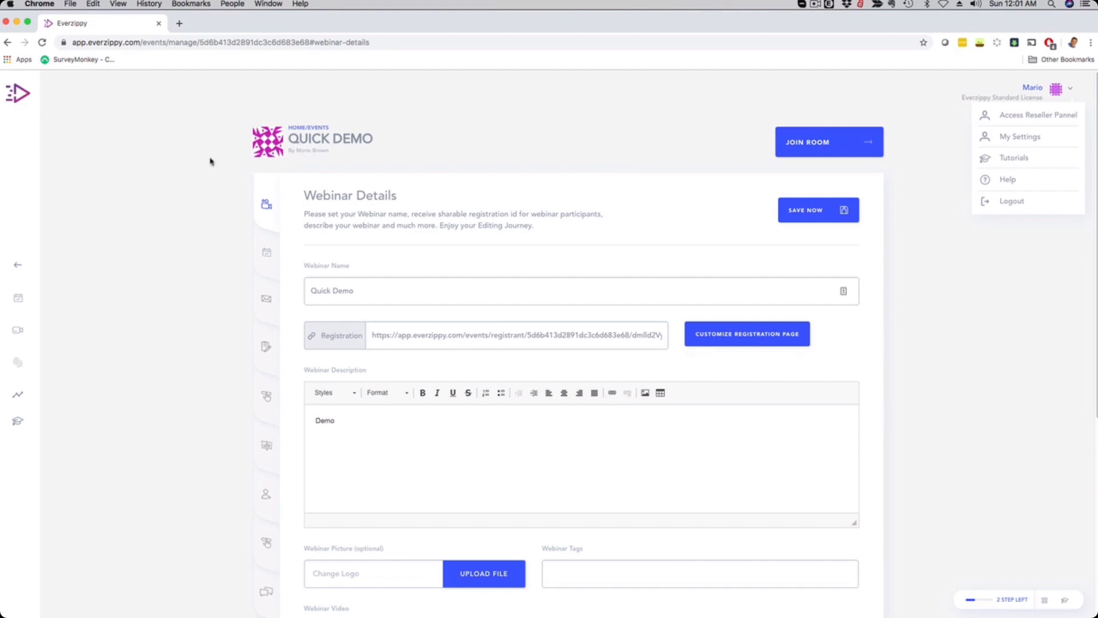
left_click(270, 258)
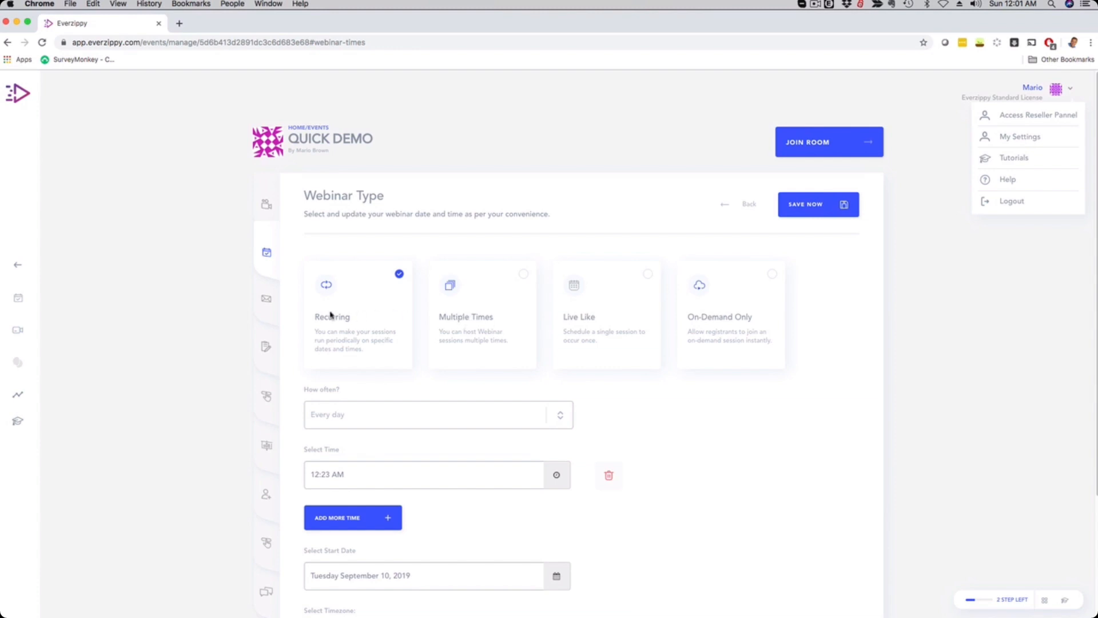
scroll(220, 317, "down", 5)
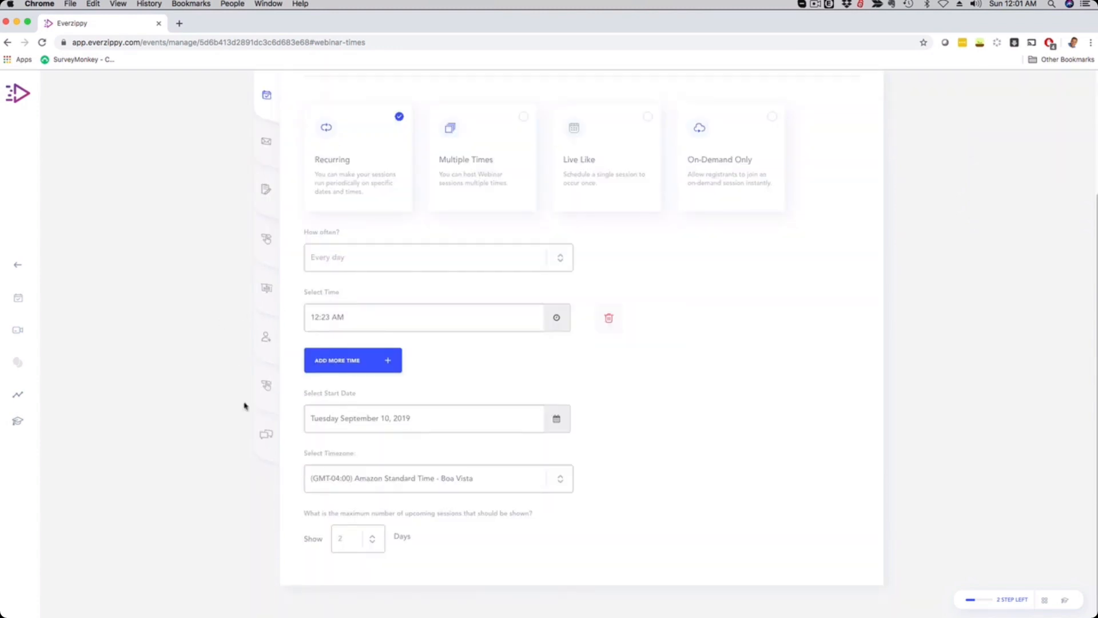
scroll(223, 415, "up", 5)
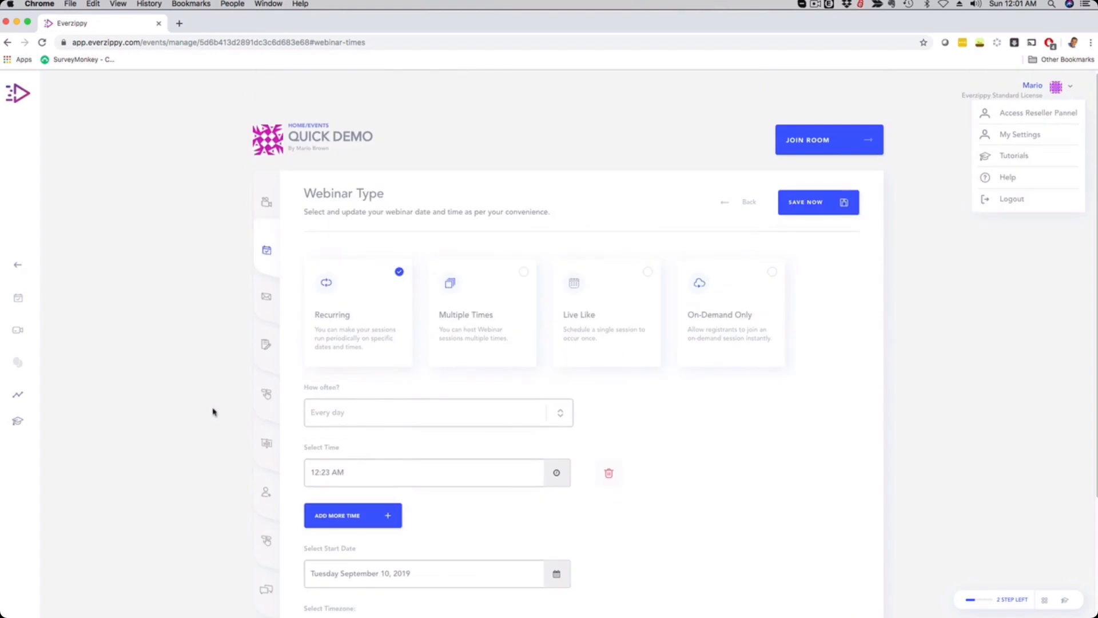